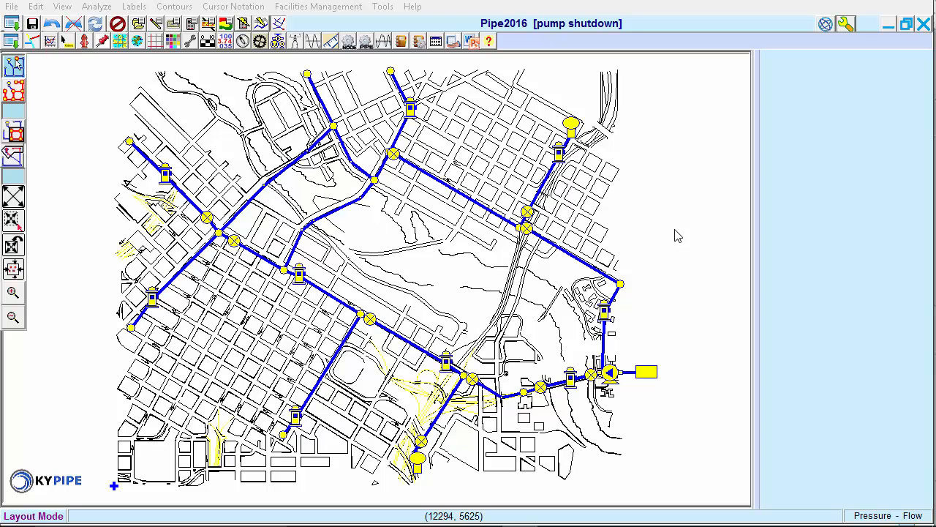
Inspect the data of valve V-7, pipe P-14, Pump-1 and pipe P-2 in the single info window.
{"action": "left_click", "coordinate": [525, 228]}
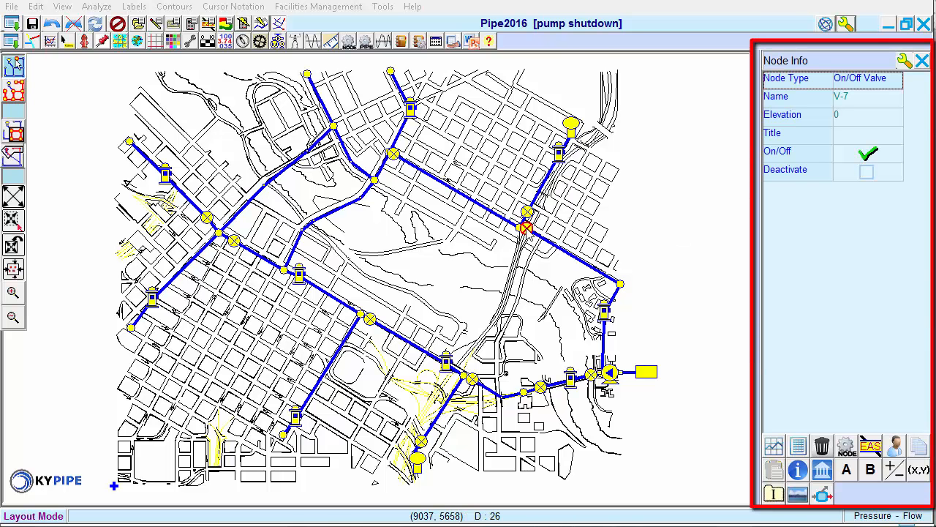
{"action": "left_click", "coordinate": [547, 247]}
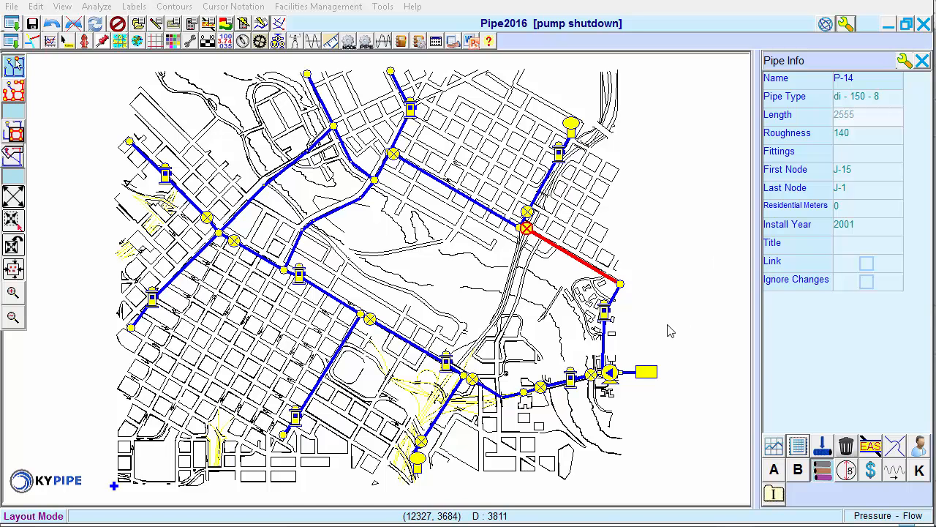
{"action": "left_click", "coordinate": [608, 376]}
{"action": "left_click", "coordinate": [607, 375]}
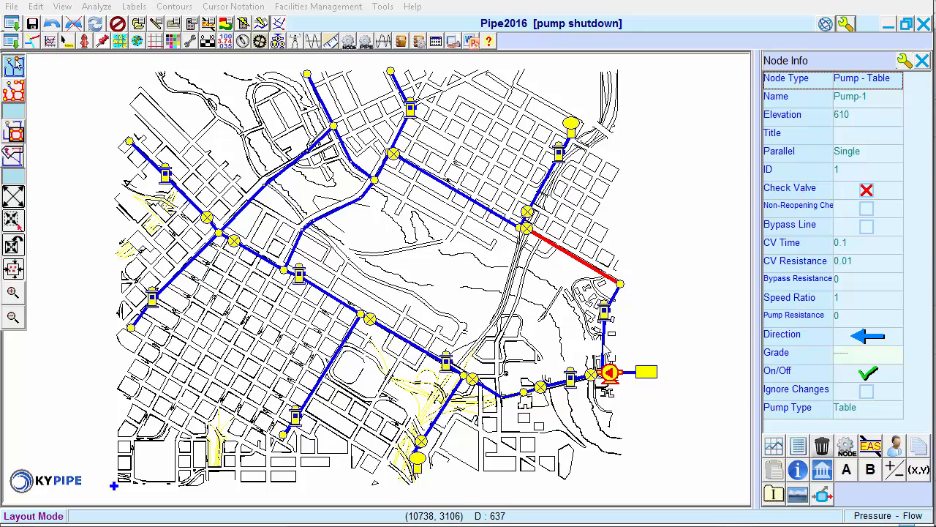
{"action": "left_click", "coordinate": [604, 350]}
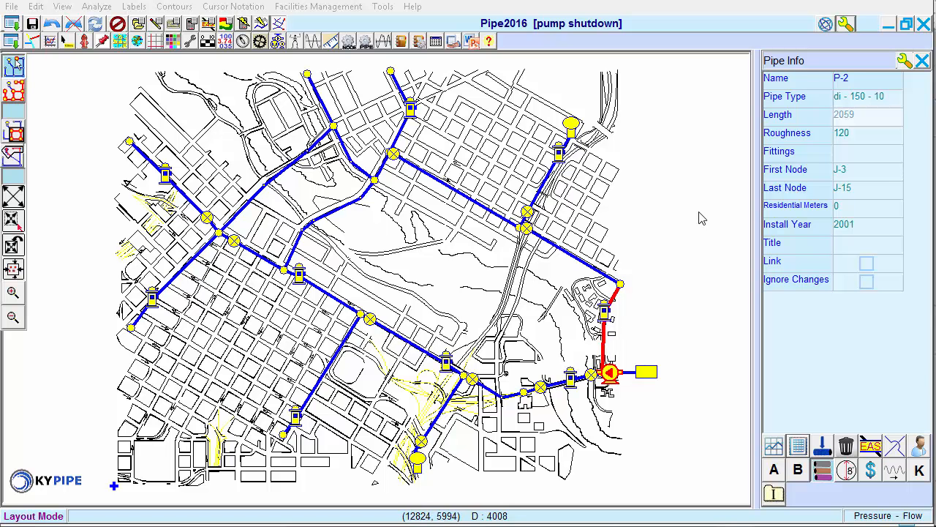
Apply the Two Windows on Right layout for node and pipe data, and display pipe P-14 and valve V-7 in it.
{"action": "left_click", "coordinate": [845, 24]}
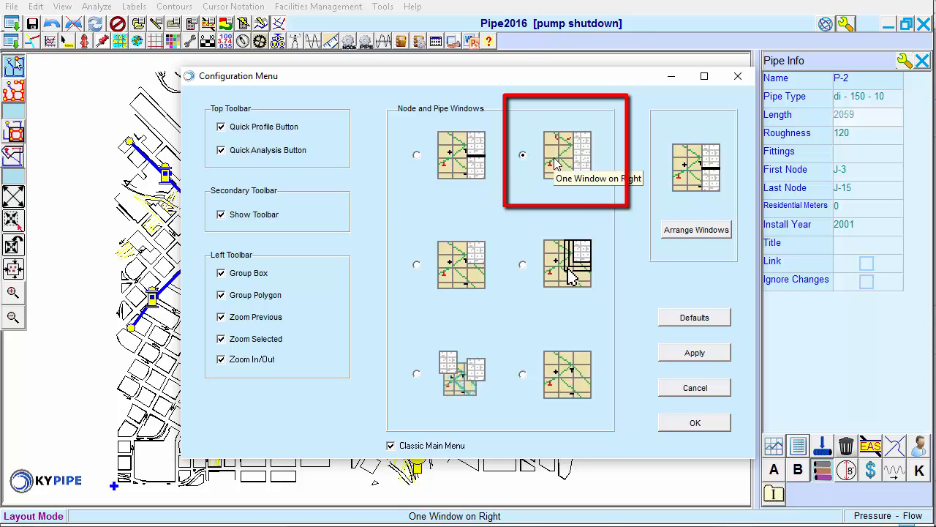
{"action": "left_click", "coordinate": [416, 156]}
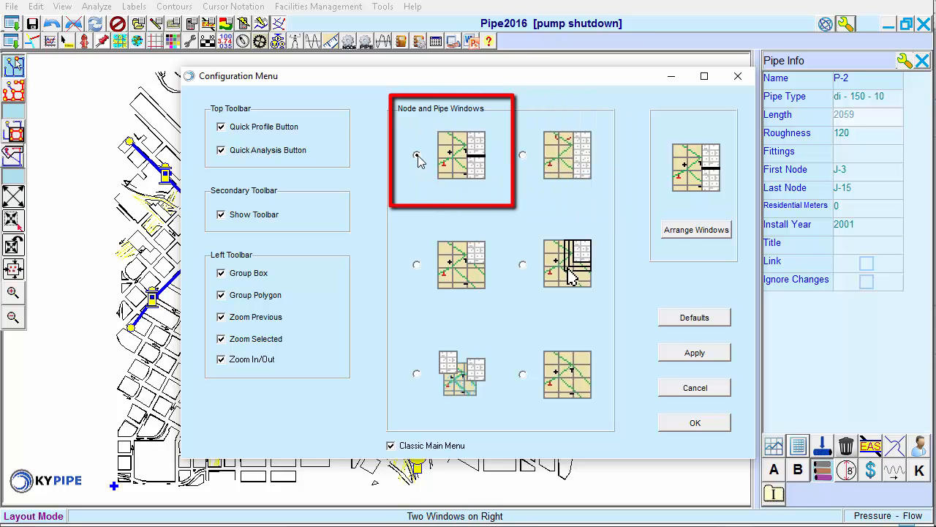
{"action": "left_click", "coordinate": [694, 422]}
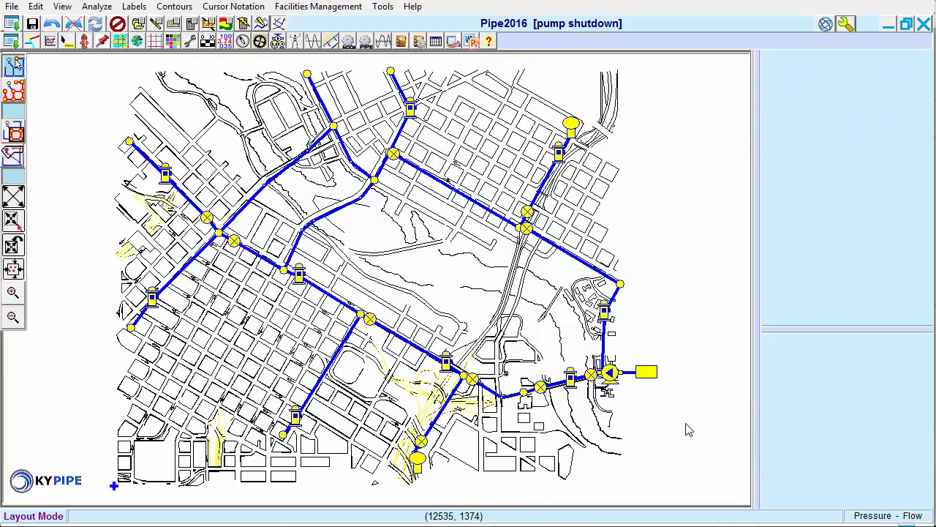
{"action": "left_click", "coordinate": [585, 268]}
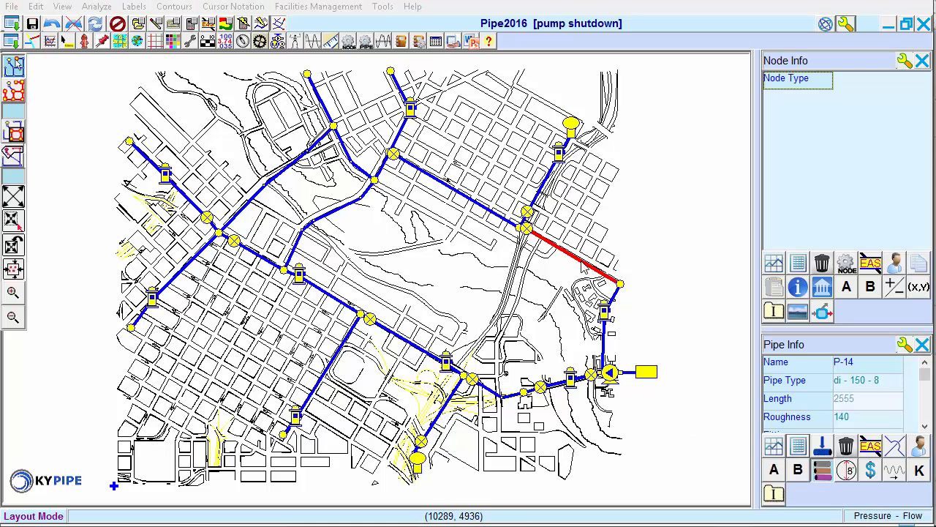
{"action": "left_click", "coordinate": [525, 229]}
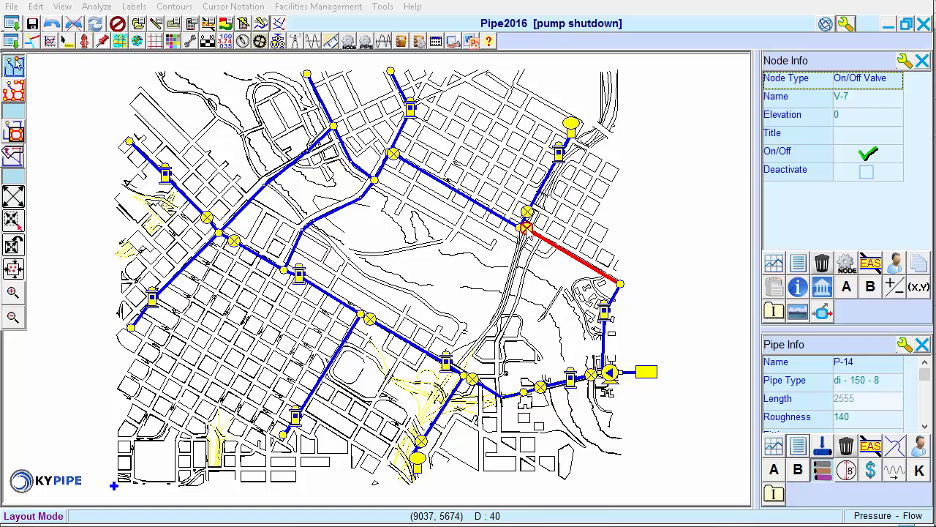
Switch to the layout with one resizable info window over the map, select valve V-7 and enlarge the window.
{"action": "left_click", "coordinate": [846, 25]}
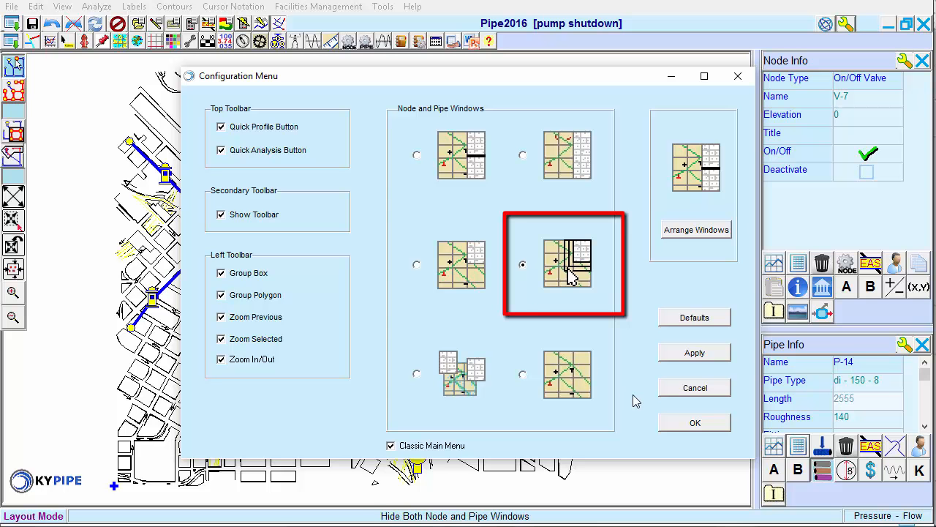
{"action": "left_click", "coordinate": [681, 424]}
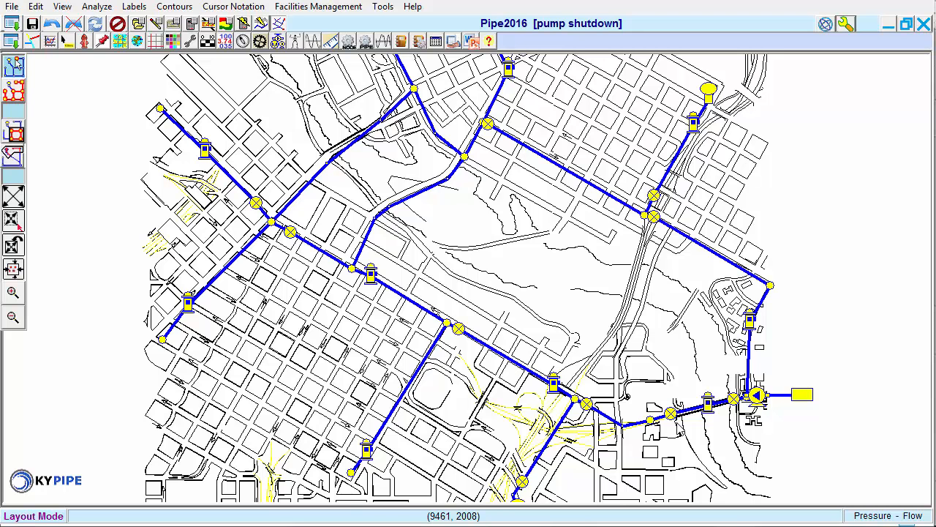
{"action": "left_click", "coordinate": [654, 217]}
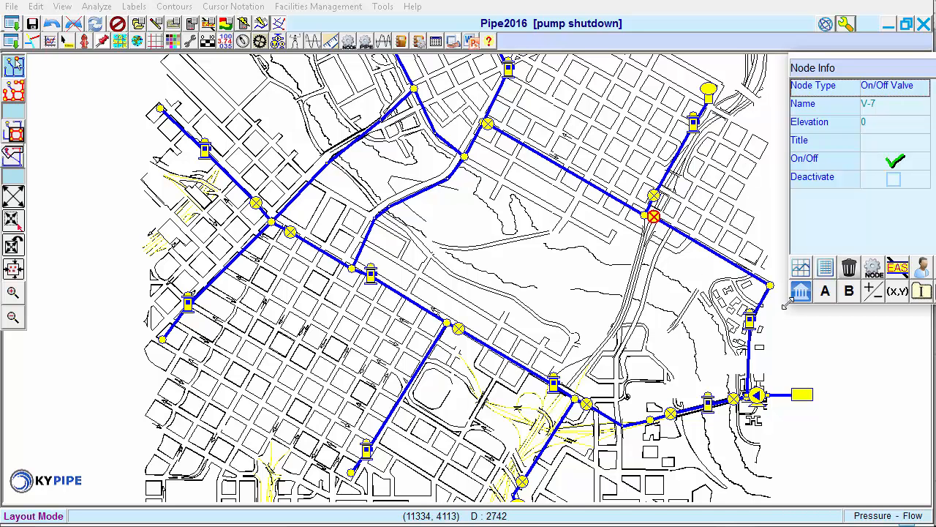
{"action": "left_click_drag", "start_coordinate": [790, 303], "coordinate": [682, 370]}
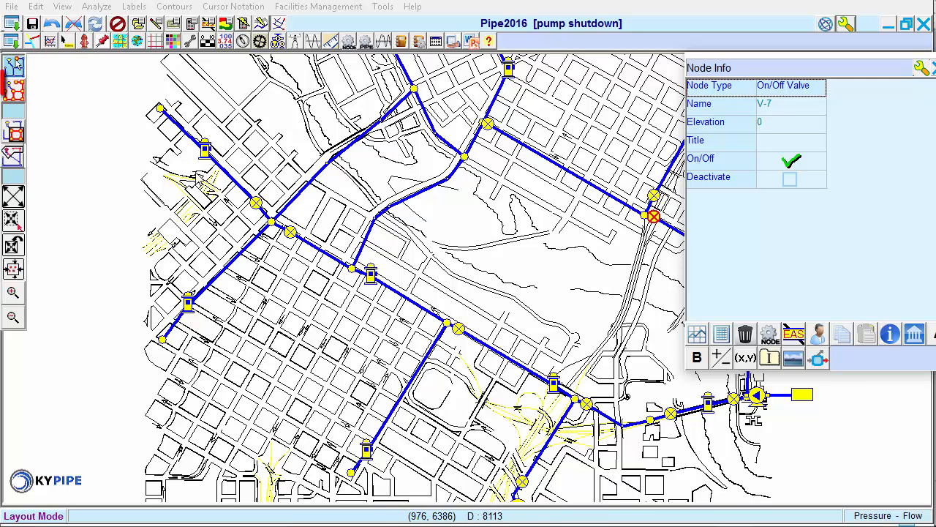
Group-select hydrants H-1 and H-2, valves V-3 and V-4 and junction J-10, and review their data side by side.
{"action": "left_click", "coordinate": [15, 89]}
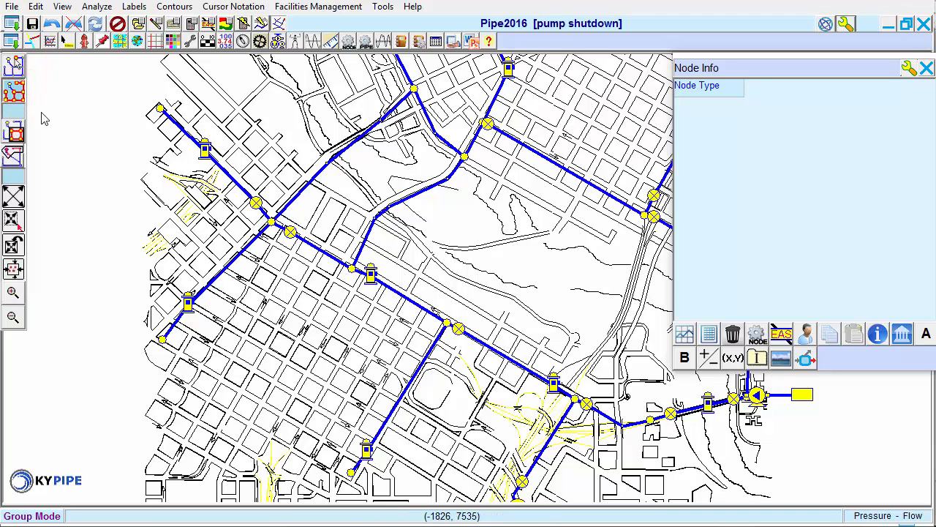
{"action": "left_click", "coordinate": [205, 149]}
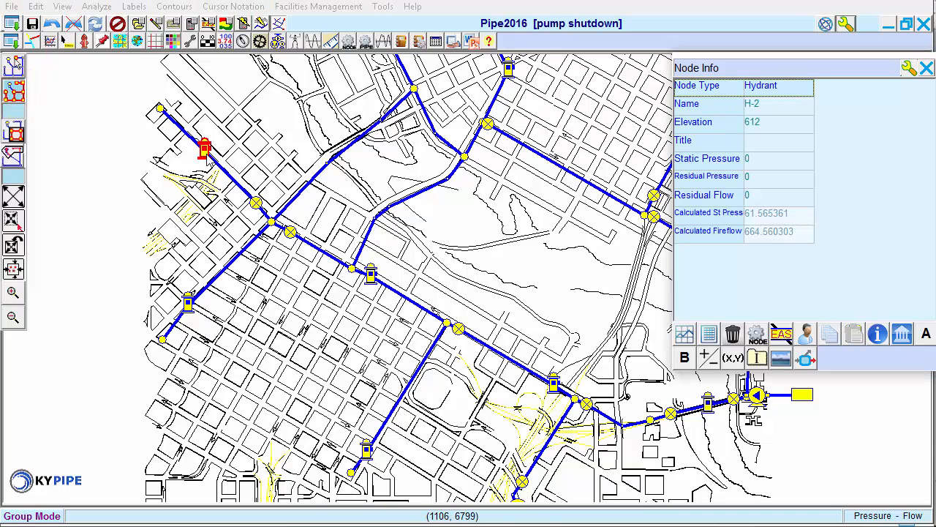
{"action": "left_click", "coordinate": [256, 203]}
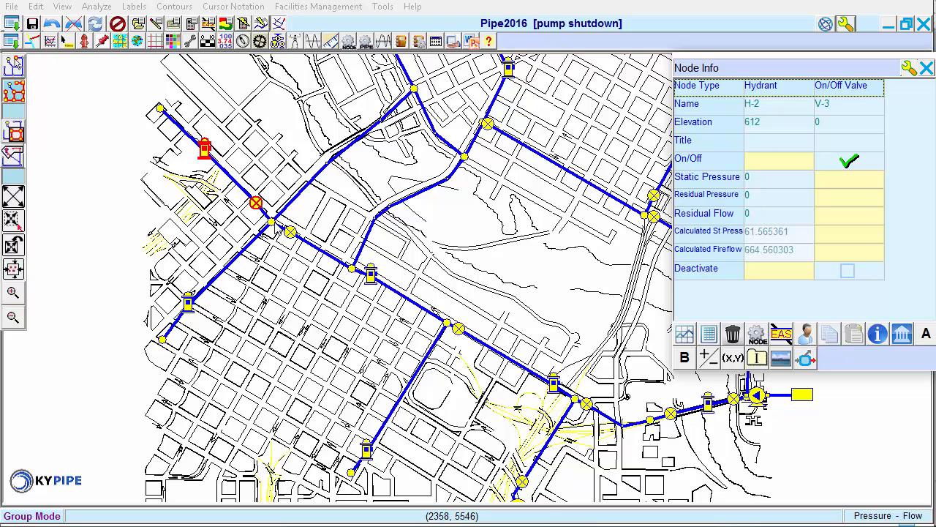
{"action": "left_click", "coordinate": [270, 222]}
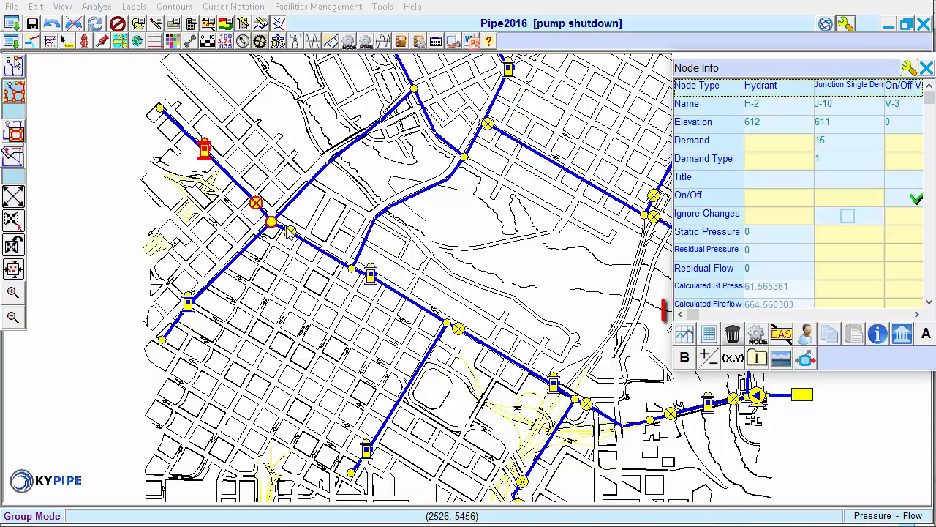
{"action": "left_click", "coordinate": [292, 239]}
{"action": "left_click", "coordinate": [371, 278]}
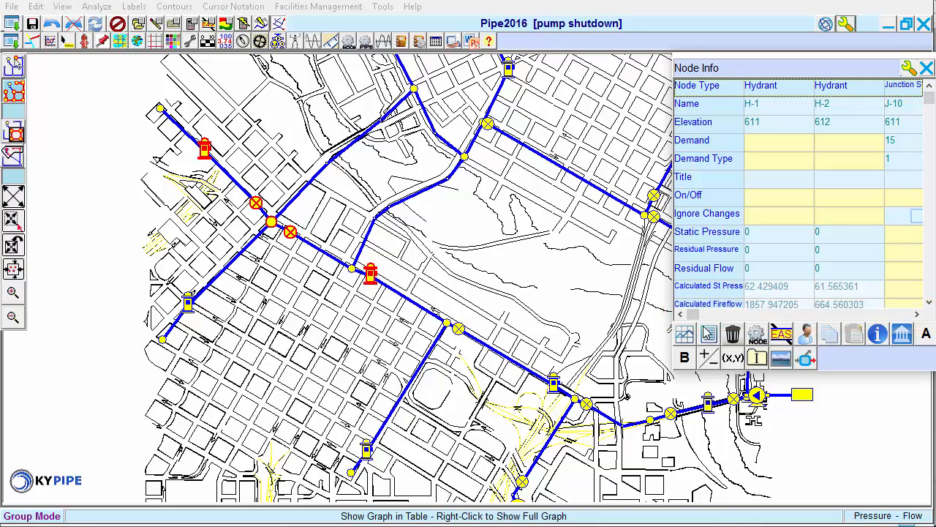
{"action": "left_click", "coordinate": [787, 315]}
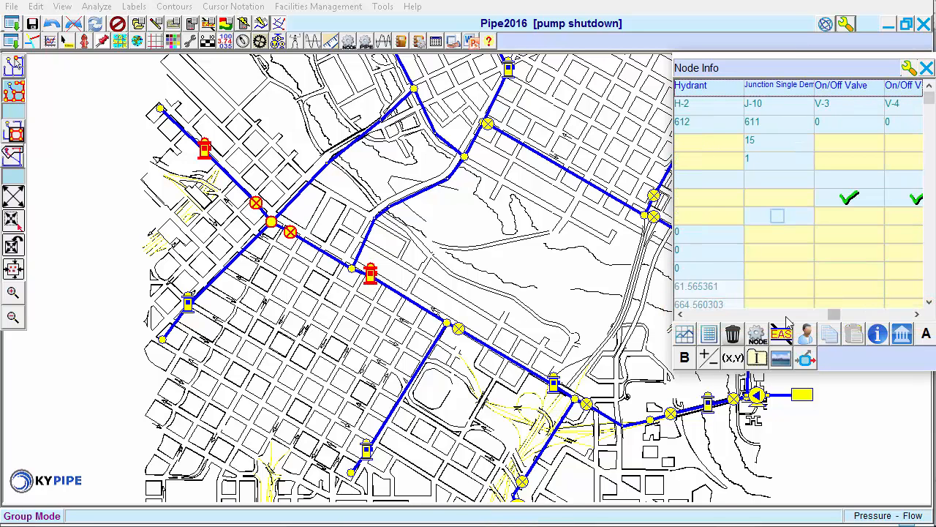
{"action": "left_click", "coordinate": [904, 315]}
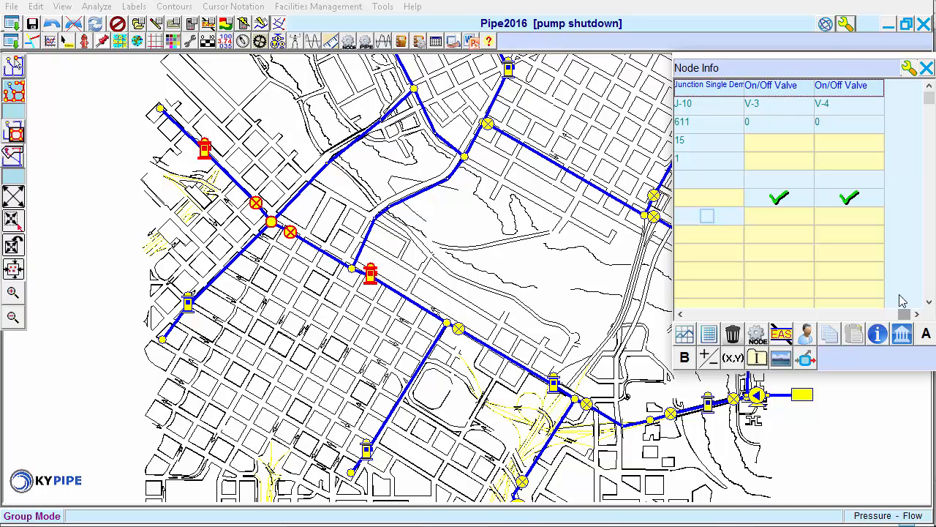
Apply the autosized single-window layout and display the data of pipe P-15 near the pump.
{"action": "left_click", "coordinate": [845, 25]}
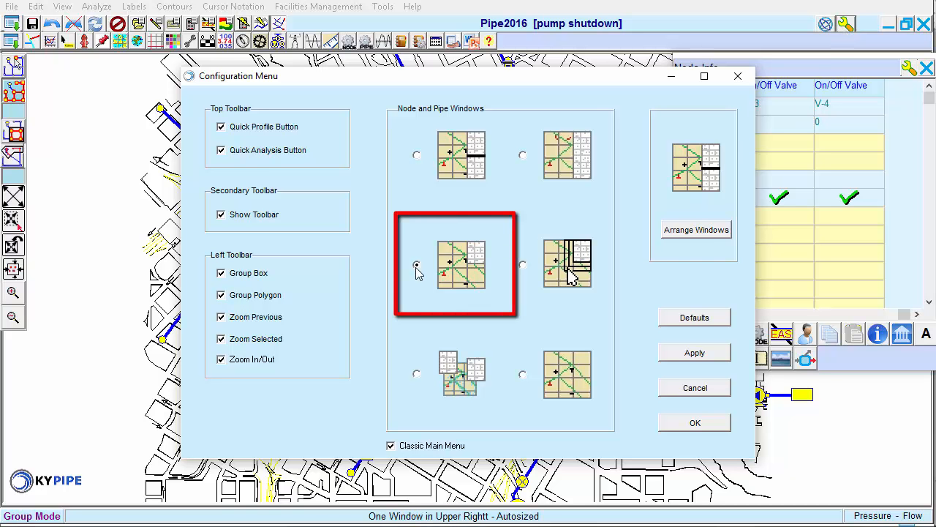
{"action": "left_click", "coordinate": [693, 423]}
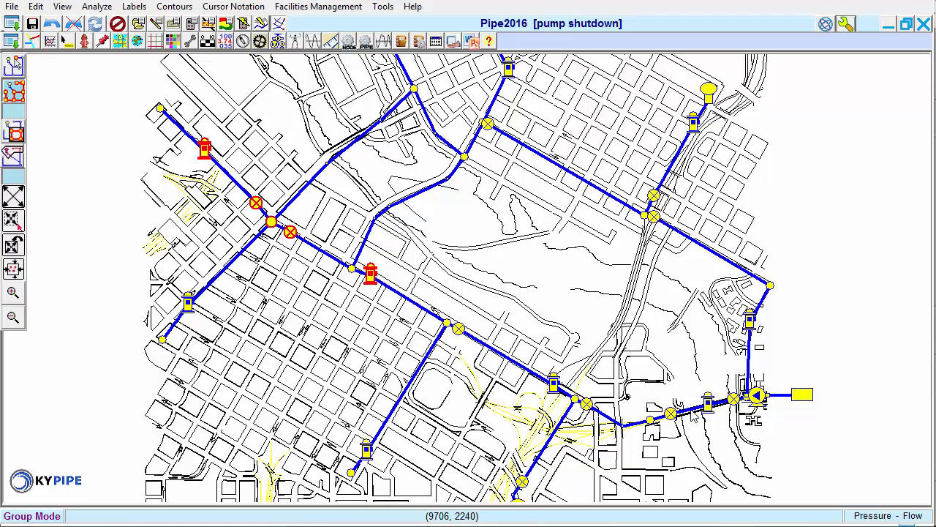
{"action": "left_click", "coordinate": [692, 413]}
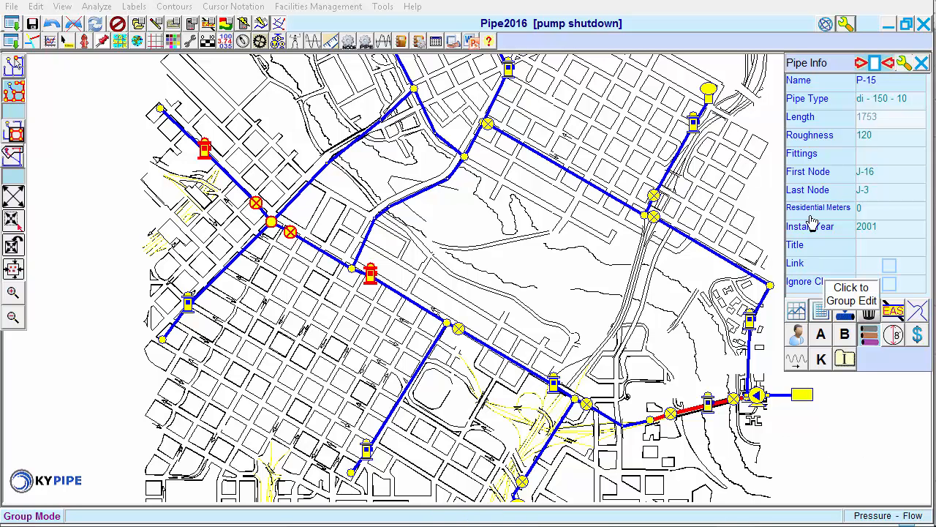
Hide both the node and pipe windows through the configuration settings.
{"action": "left_click", "coordinate": [844, 24]}
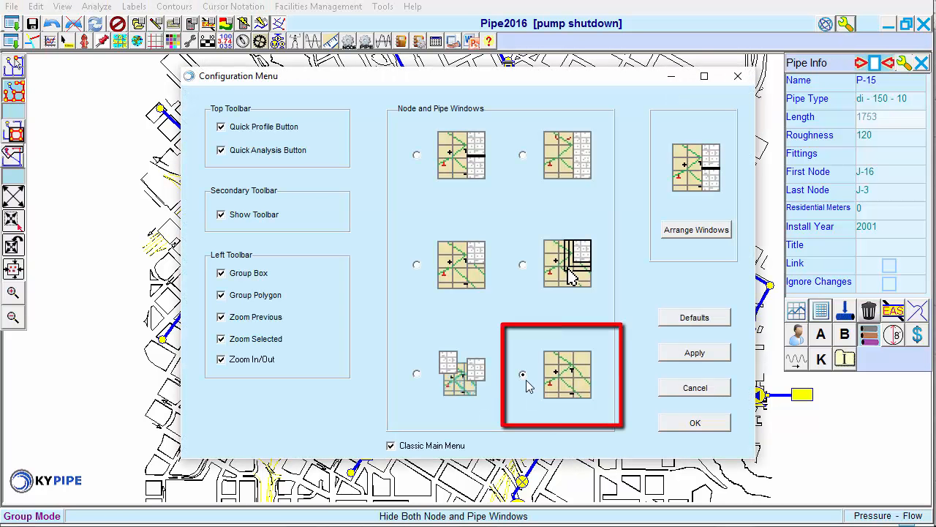
{"action": "left_click", "coordinate": [692, 422]}
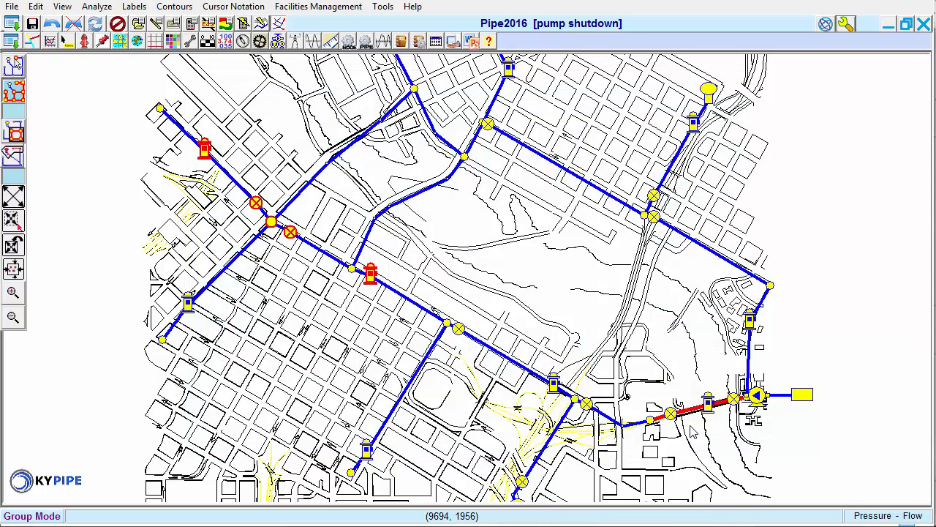
Apply the Two Movable Sizable Windows layout and add the valve near the middle of pipe P-15 to the group.
{"action": "left_click", "coordinate": [845, 25]}
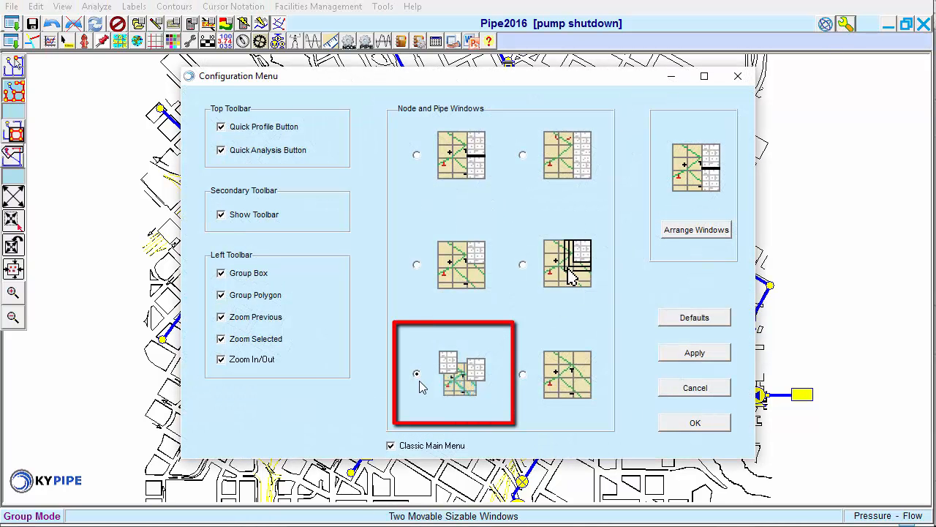
{"action": "left_click", "coordinate": [690, 423]}
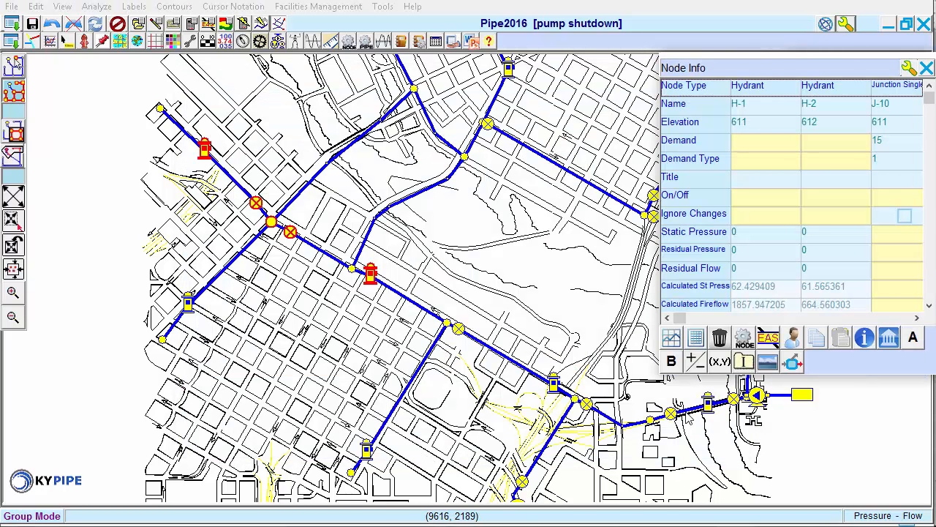
{"action": "left_click", "coordinate": [671, 415]}
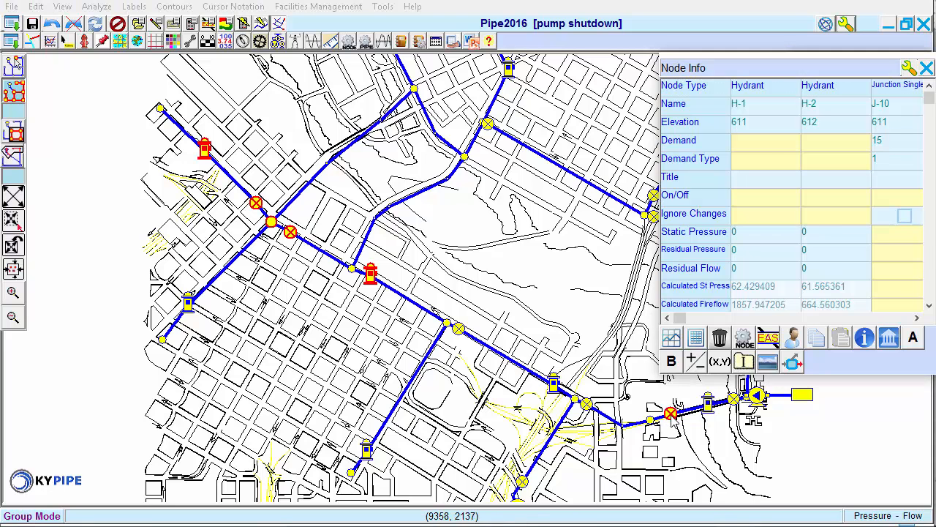
Move the Node Info window to the map's west side, partly off screen, enlarge the Pipe Info window and move it toward the southeast.
{"action": "left_click_drag", "start_coordinate": [788, 69], "coordinate": [403, 108]}
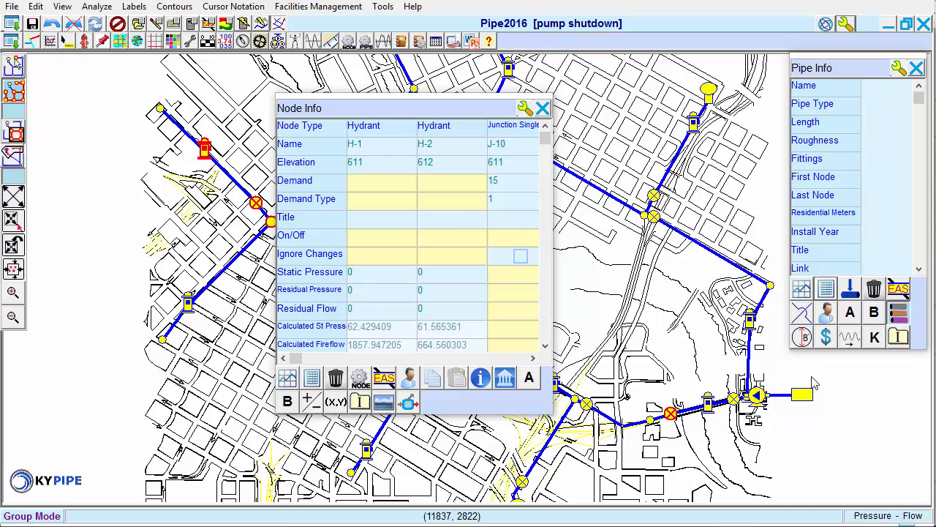
{"action": "left_click_drag", "start_coordinate": [792, 350], "coordinate": [732, 395]}
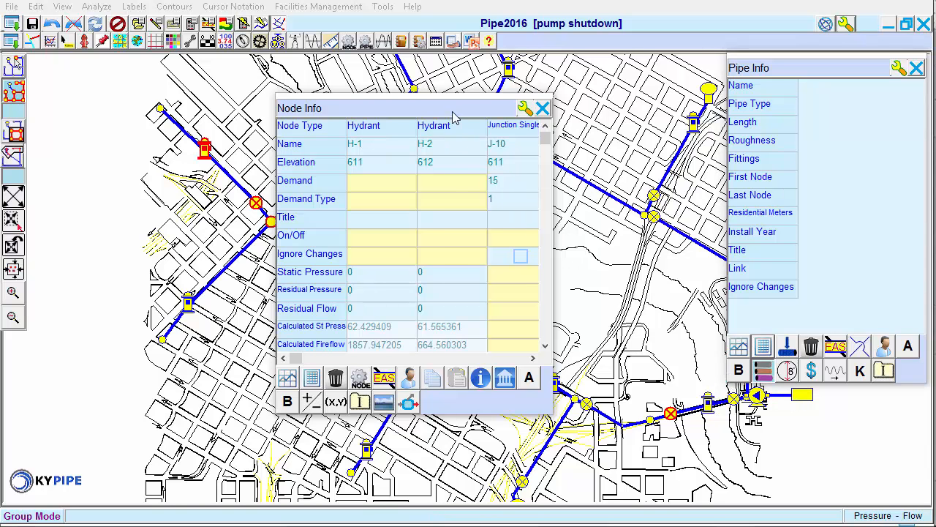
{"action": "left_click_drag", "start_coordinate": [453, 117], "coordinate": [64, 131]}
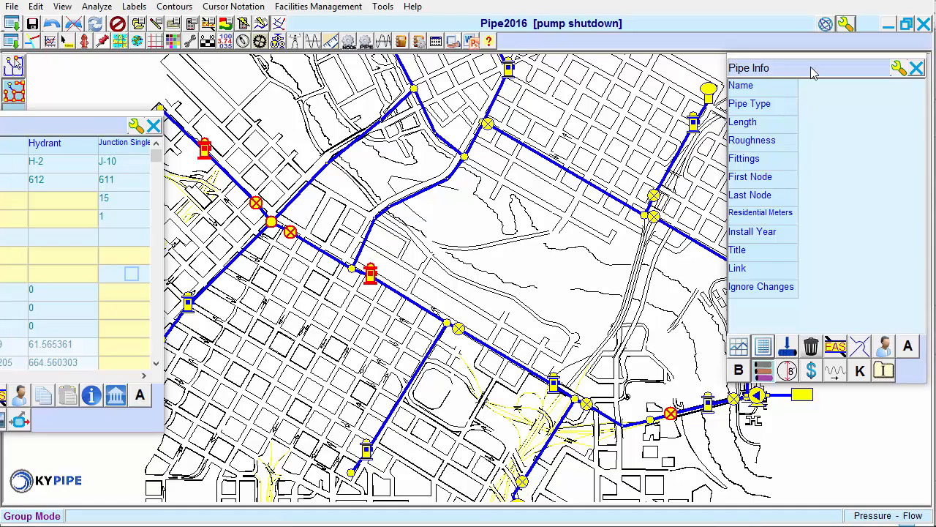
{"action": "left_click_drag", "start_coordinate": [811, 73], "coordinate": [891, 167]}
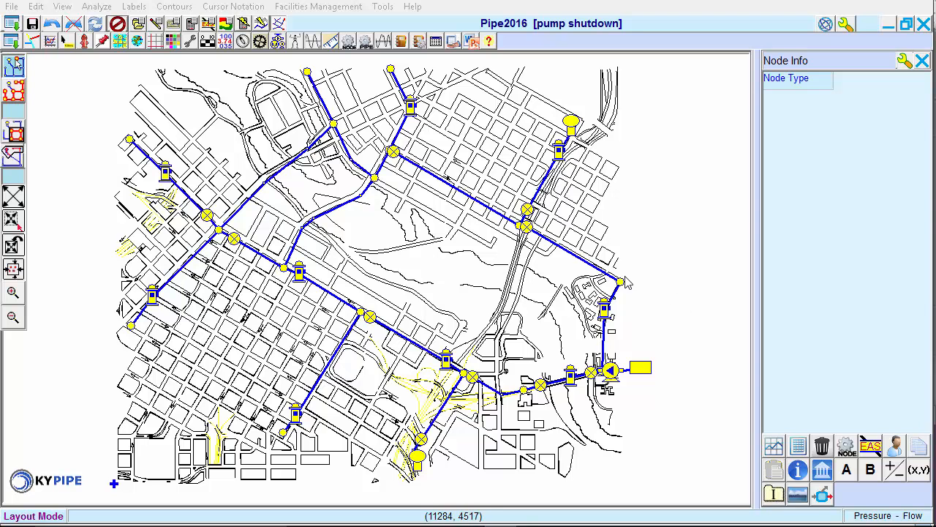
Display the data of pipe P-14 and set the elevation of Pump-1 to 635.
{"action": "left_click", "coordinate": [605, 272]}
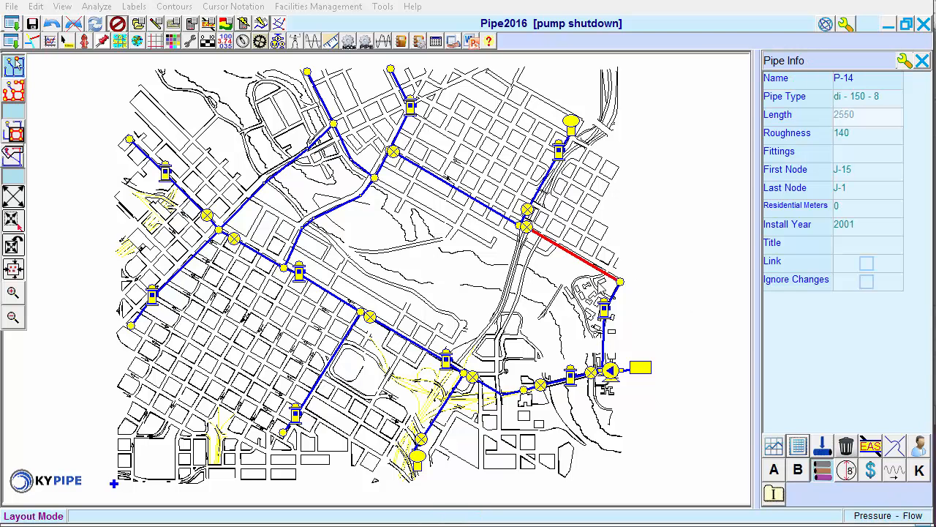
{"action": "left_click", "coordinate": [611, 373]}
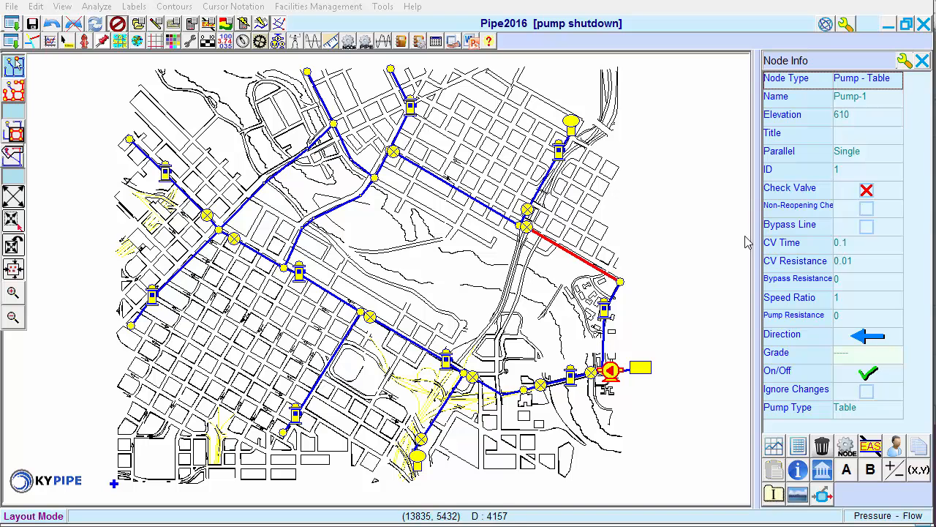
{"action": "left_click", "coordinate": [855, 117]}
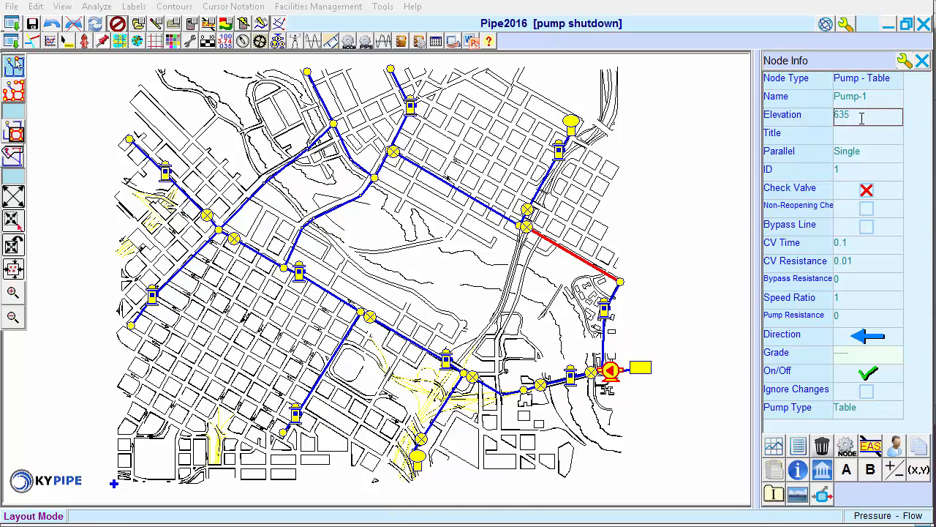
Confirm Pump-1's elevation entry and inspect the curve data of pump ID 1 and the pump type setting.
{"action": "key", "text": "Return"}
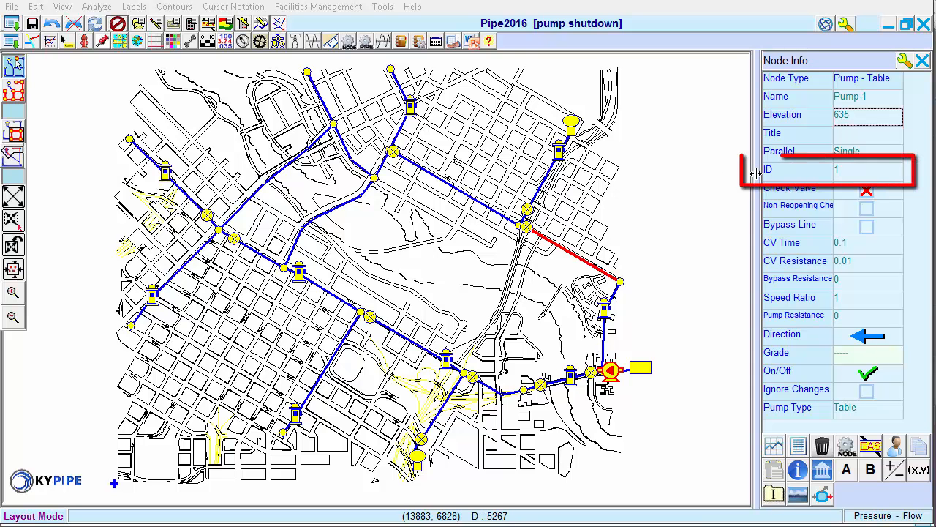
{"action": "left_click", "coordinate": [839, 173]}
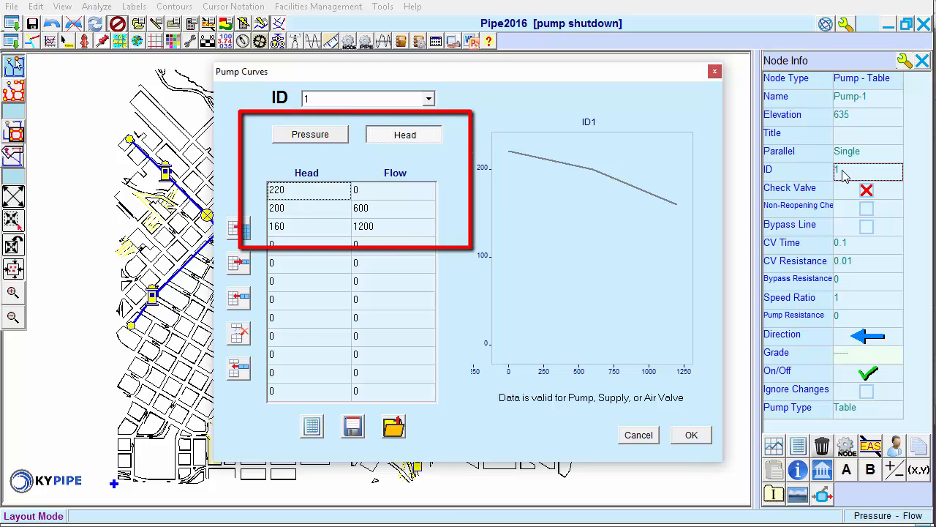
{"action": "left_click", "coordinate": [716, 72]}
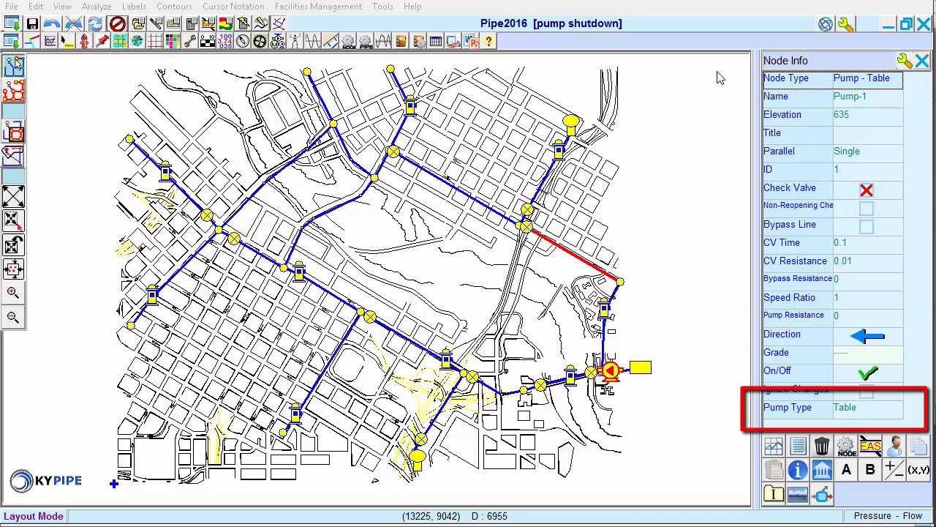
{"action": "left_click", "coordinate": [853, 415]}
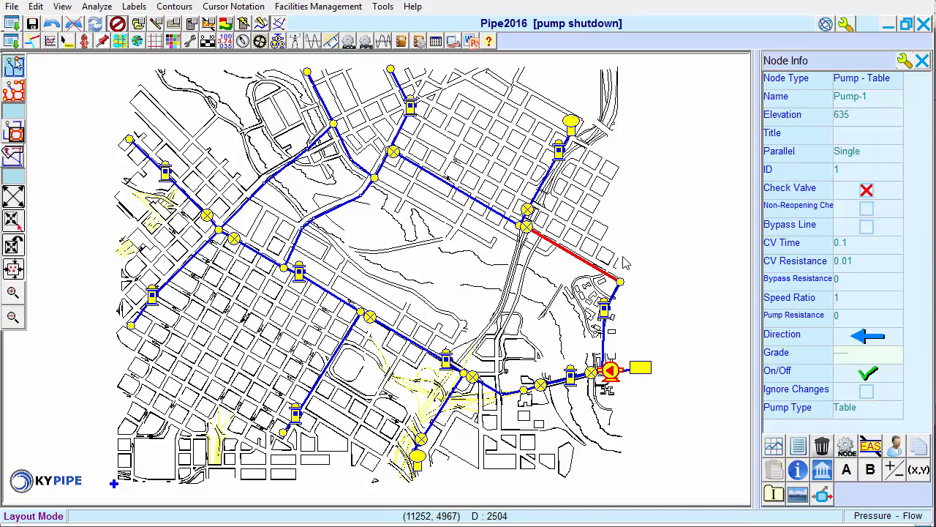
Display the data of pipe P-14 and set its pipe type to di - 150 - 10.
{"action": "left_click", "coordinate": [591, 263]}
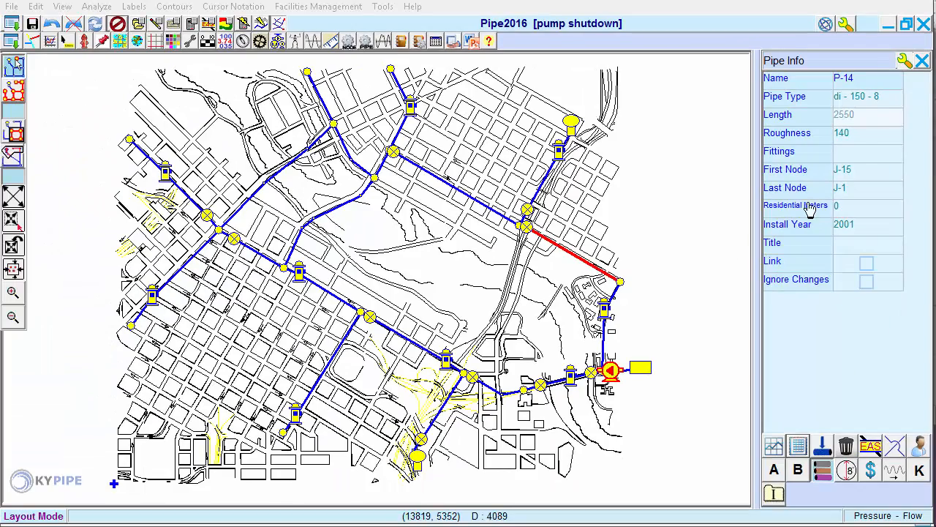
{"action": "left_click", "coordinate": [875, 101]}
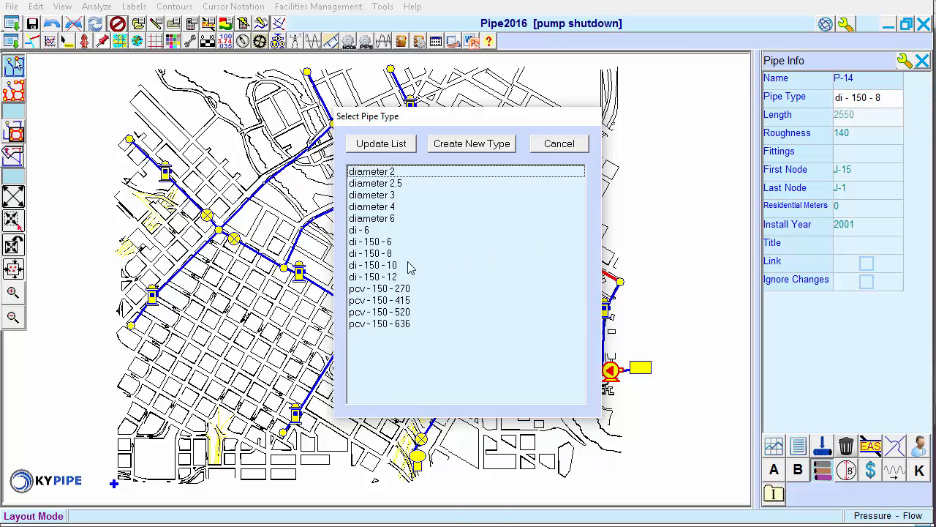
{"action": "left_click", "coordinate": [390, 267]}
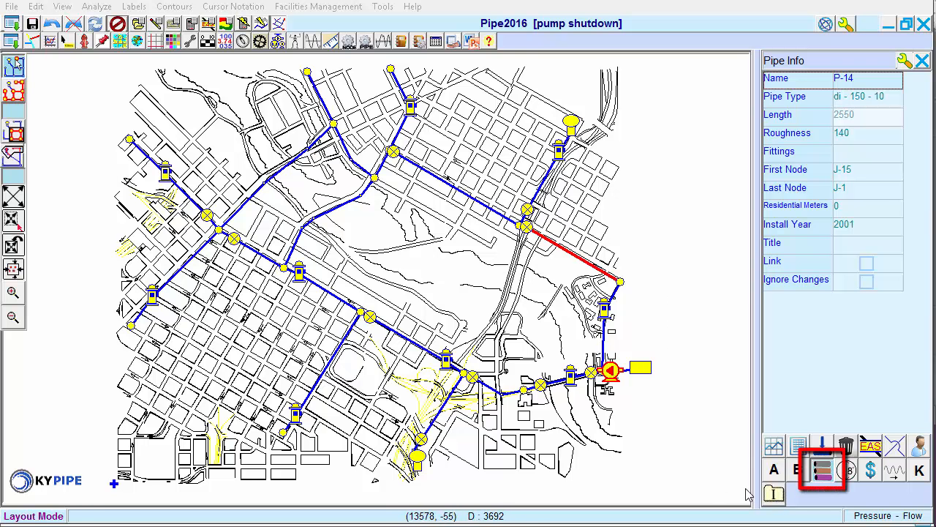
View P-14's pipe type split into separate items, restore the single-item display and look through the available pipe types.
{"action": "left_click", "coordinate": [822, 470]}
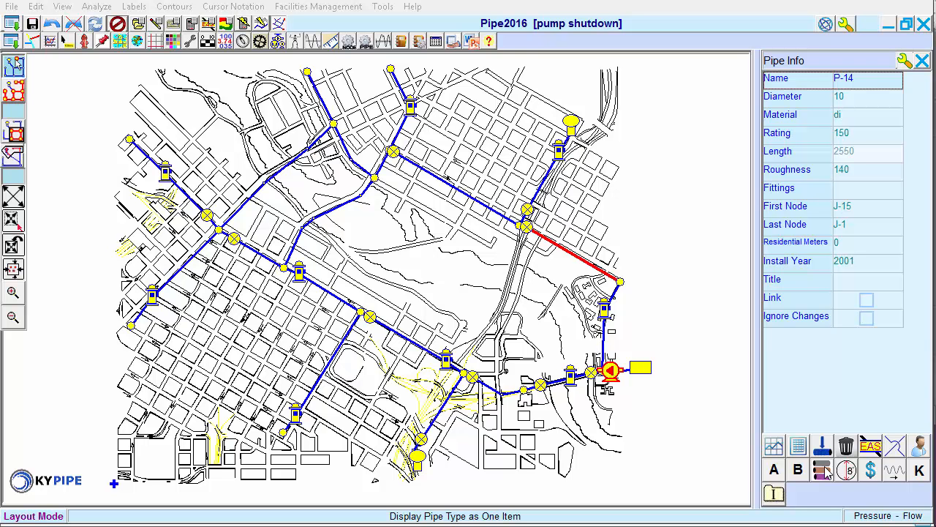
{"action": "left_click", "coordinate": [824, 472]}
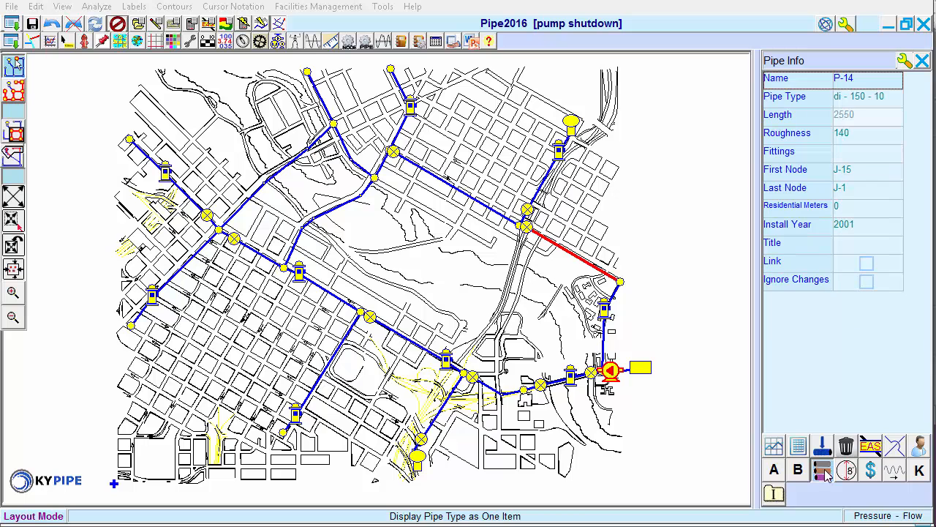
{"action": "left_click", "coordinate": [861, 102]}
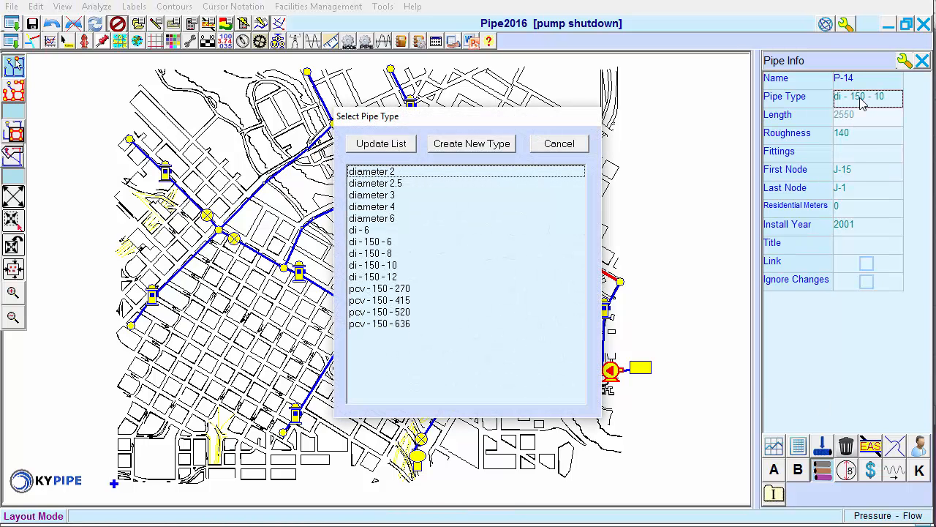
{"action": "left_click", "coordinate": [560, 144]}
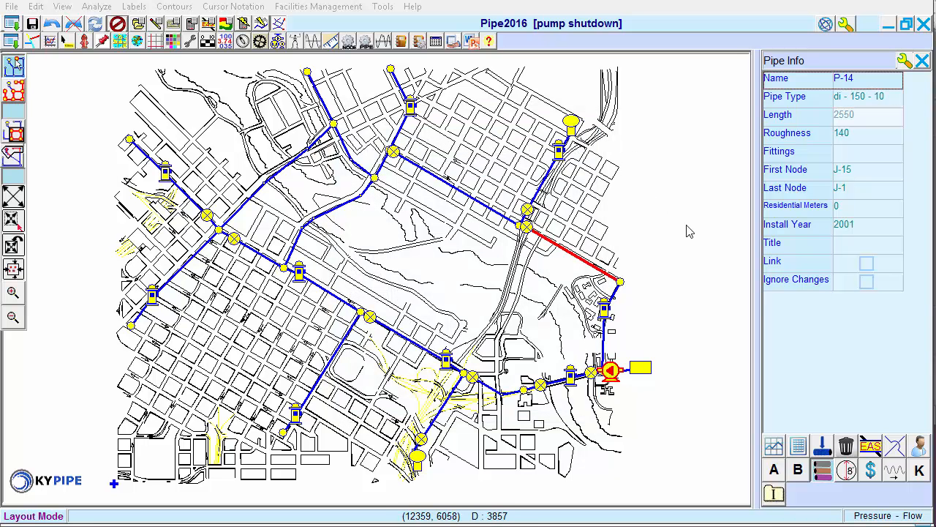
Display P-14's pipe type as separate diameter, material and rating items and set the diameter to 4.
{"action": "left_click", "coordinate": [798, 447]}
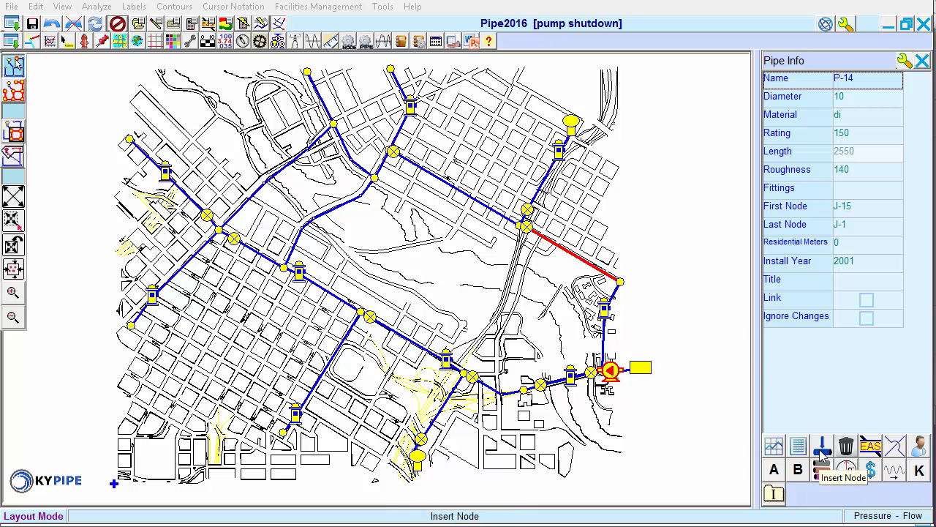
{"action": "left_click", "coordinate": [848, 102]}
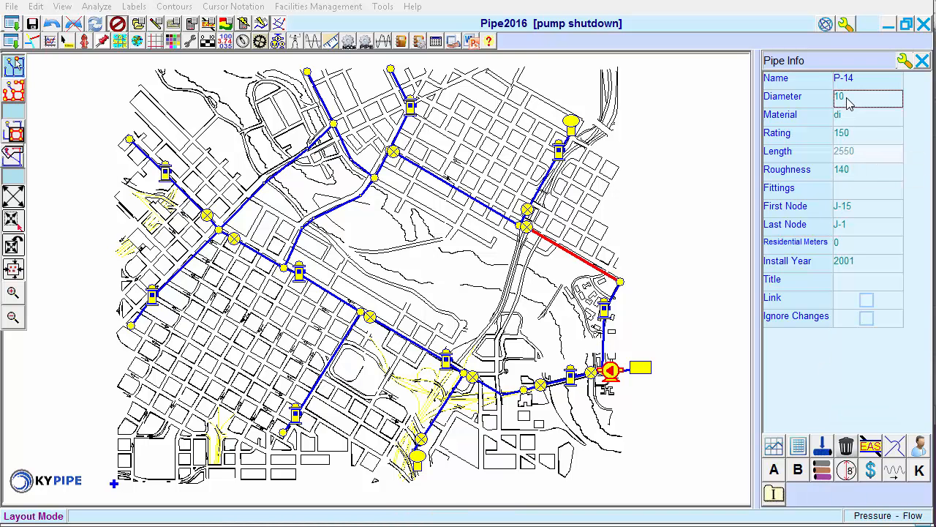
{"action": "left_click", "coordinate": [849, 99]}
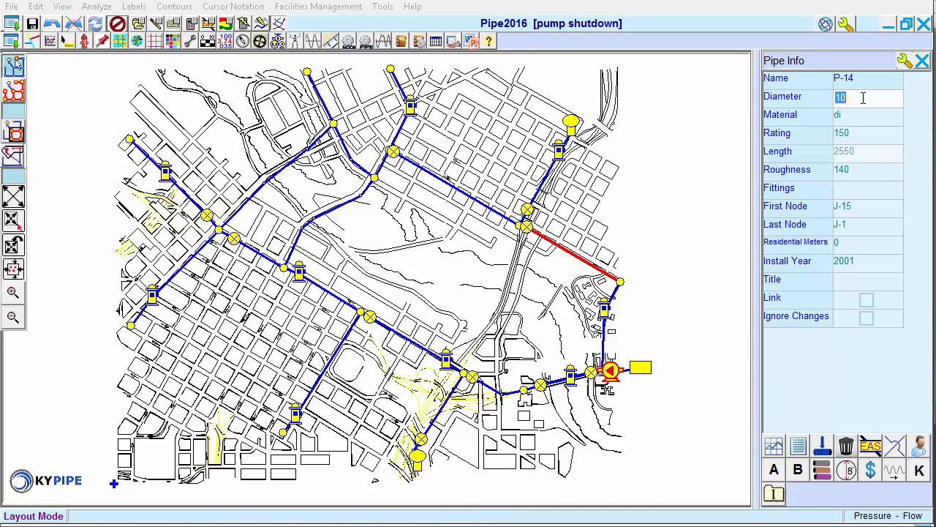
{"action": "type", "text": "4"}
{"action": "key", "text": "Return"}
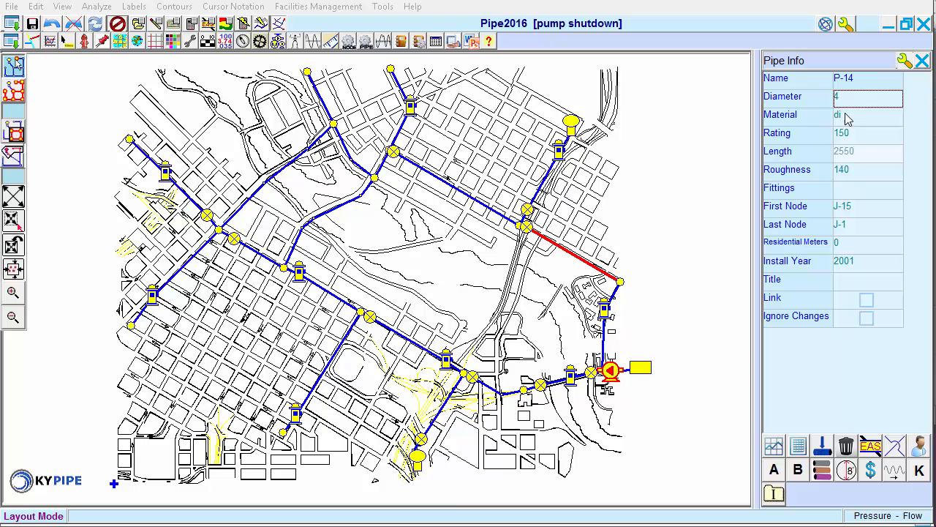
Add the new di, rating 150, diameter 4 pipe type with a reference roughness of 140.
{"action": "left_click", "coordinate": [583, 260]}
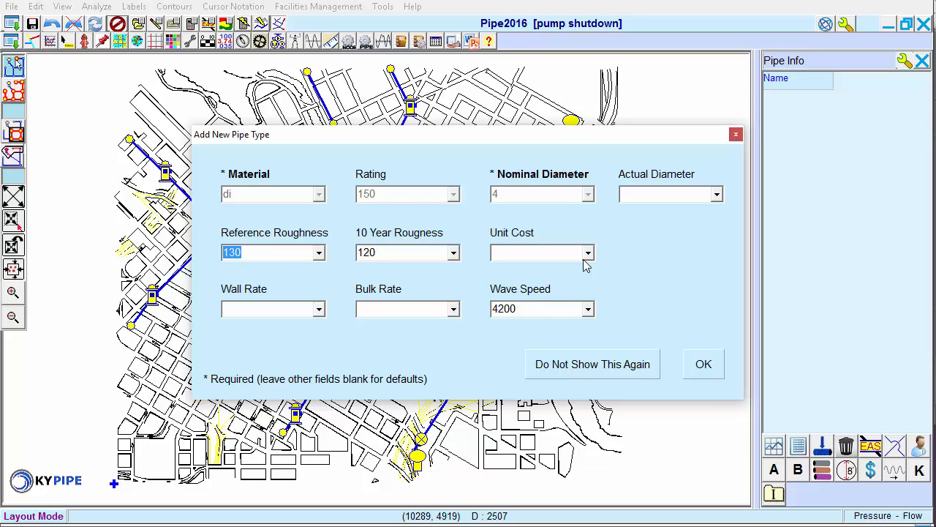
{"action": "type", "text": "140"}
{"action": "left_click", "coordinate": [698, 365]}
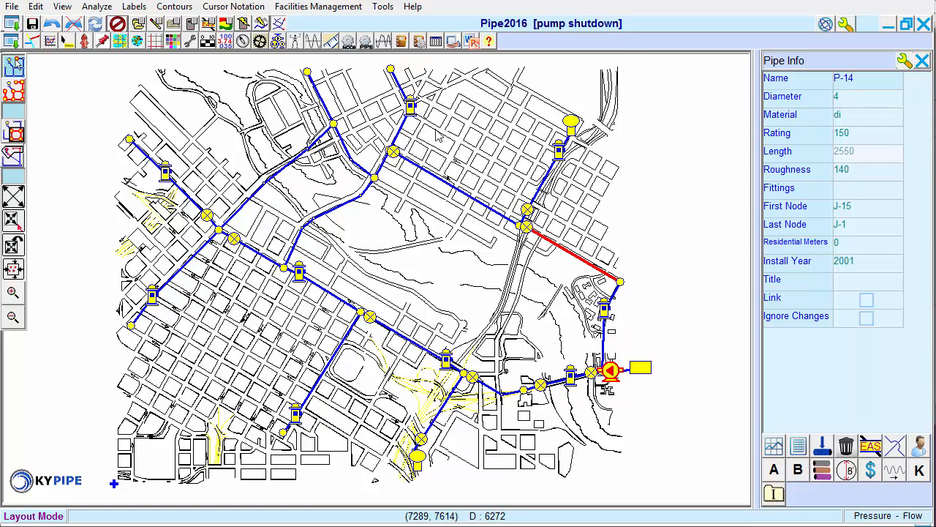
Examine the new pipe type's entry in the Pipe Type Management table and return to the map.
{"action": "left_click", "coordinate": [278, 42]}
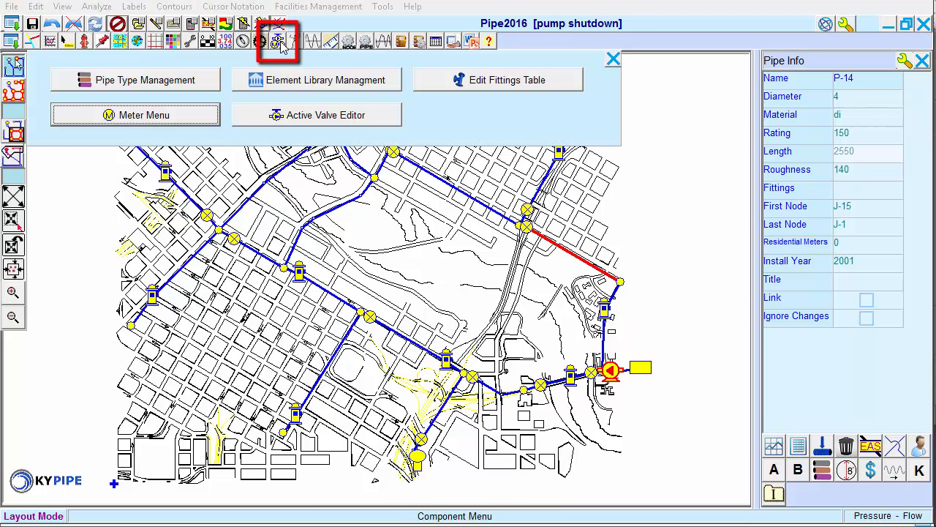
{"action": "left_click", "coordinate": [202, 79]}
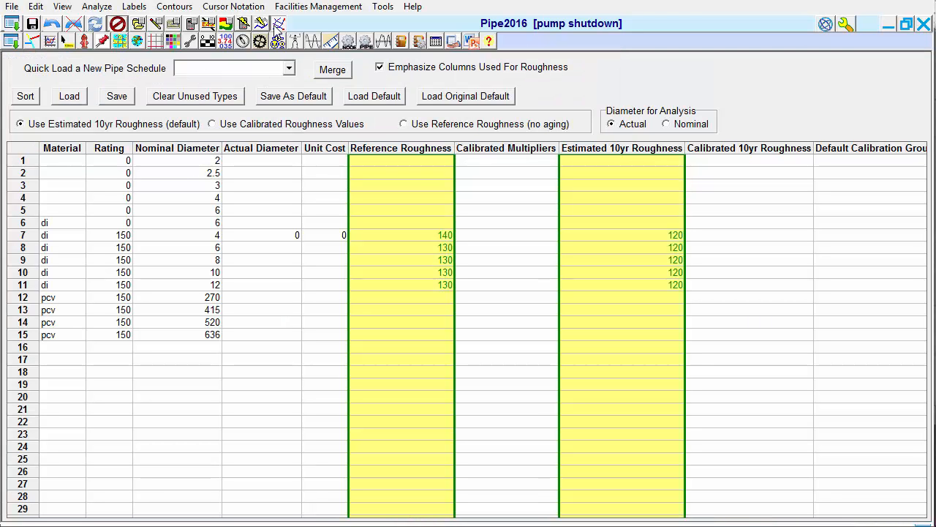
{"action": "left_click", "coordinate": [279, 24]}
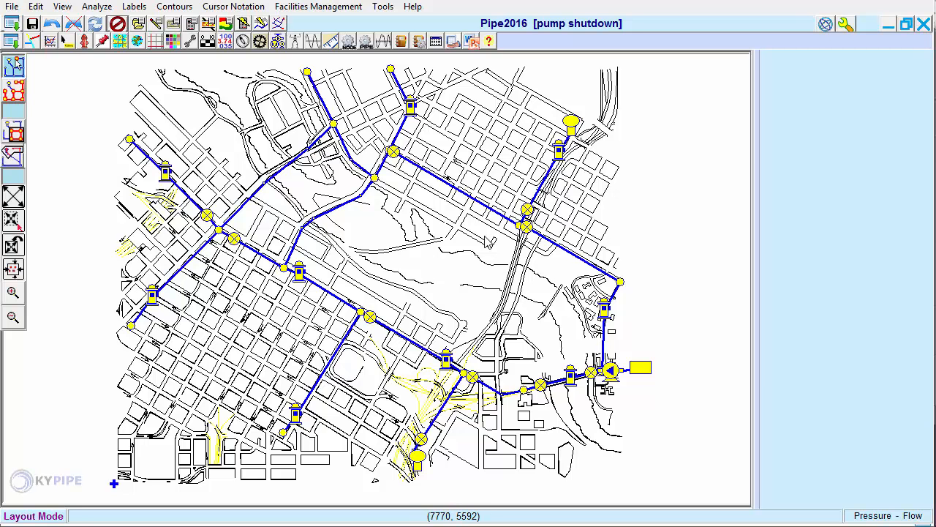
Reselect pipe P-14, display its pipe type as one item and check the list of pipe types.
{"action": "left_click", "coordinate": [583, 263]}
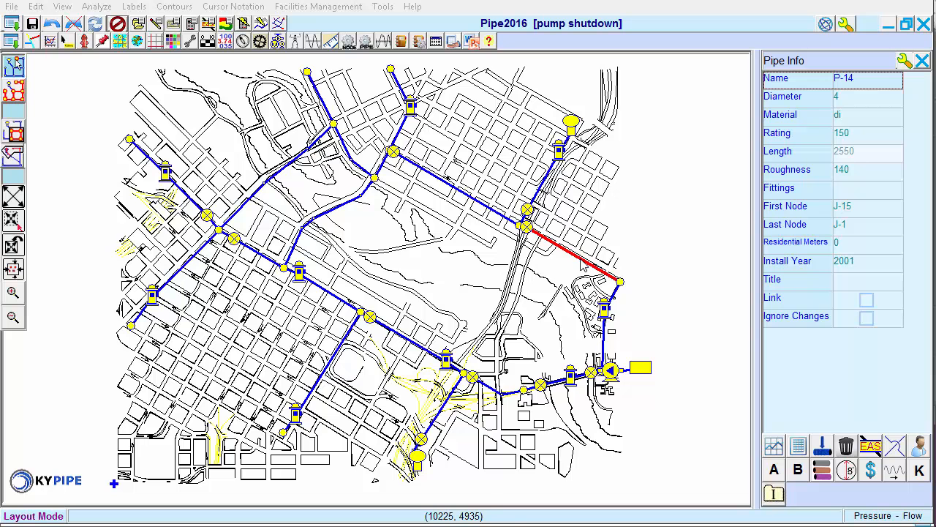
{"action": "left_click", "coordinate": [823, 472]}
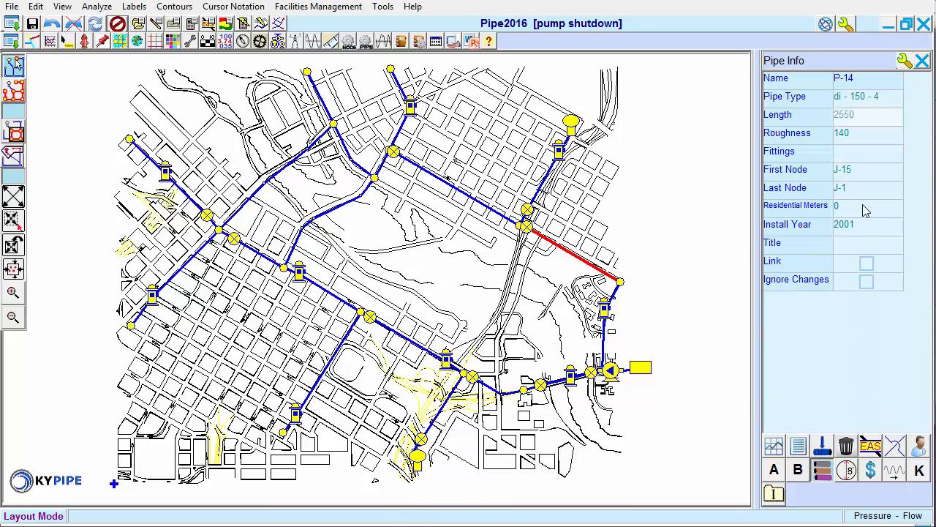
{"action": "left_click", "coordinate": [870, 100]}
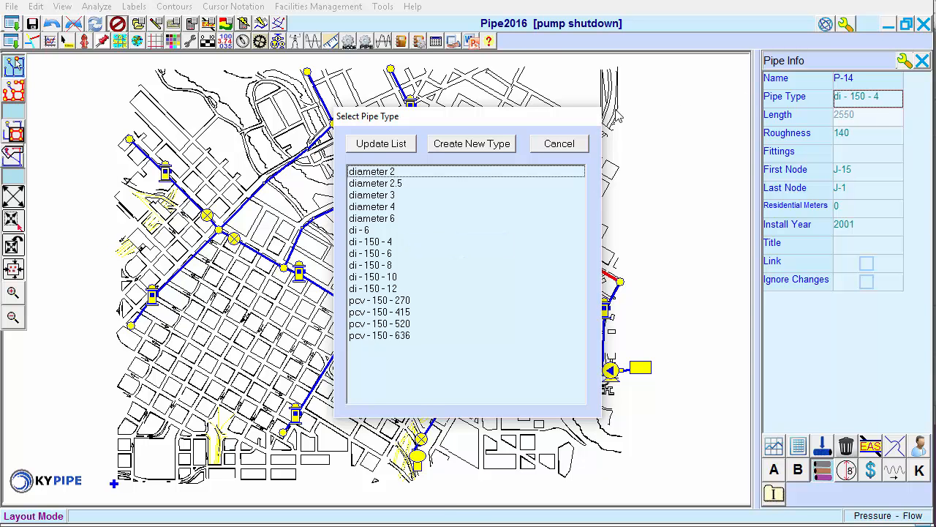
{"action": "left_click", "coordinate": [560, 148]}
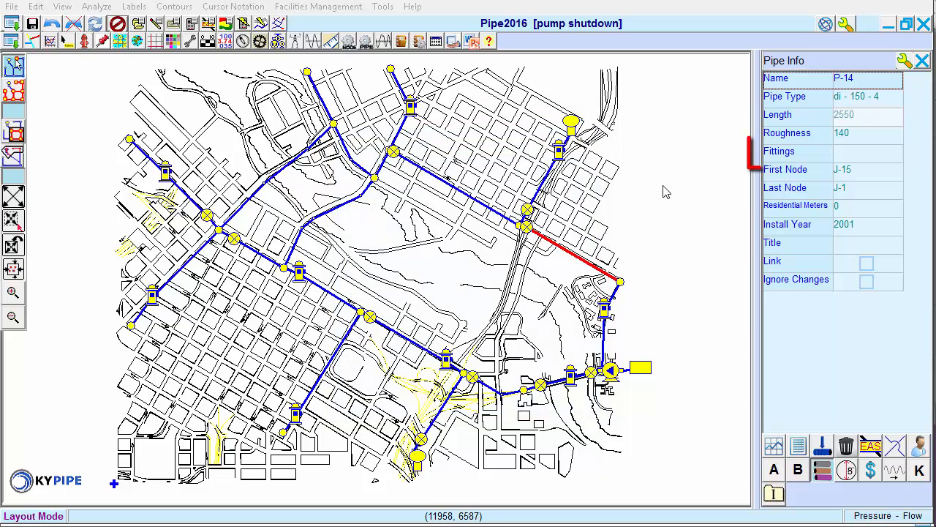
Give P-14 one standard 45 elbow, two long-radius 45 elbows, one standard 90 elbow and an additional K of 1.2.
{"action": "left_click", "coordinate": [859, 155]}
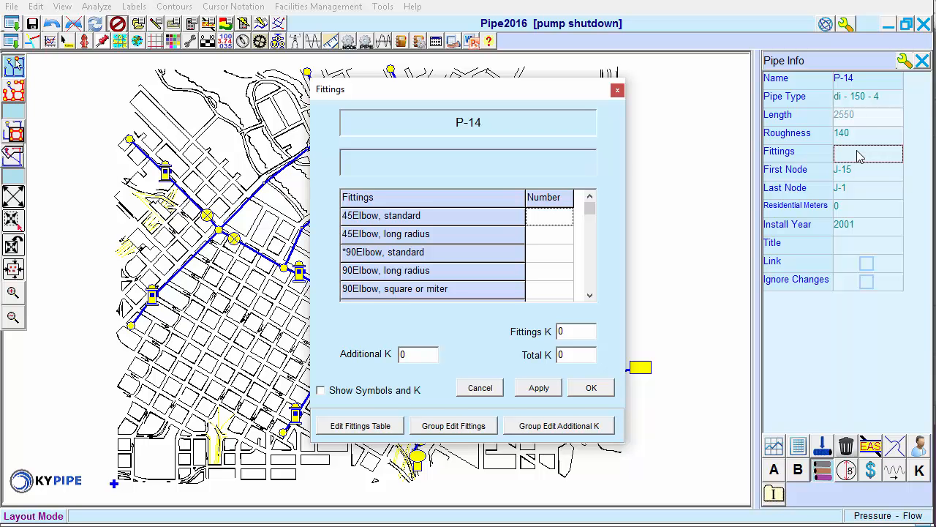
{"action": "left_click", "coordinate": [555, 220]}
{"action": "type", "text": "1"}
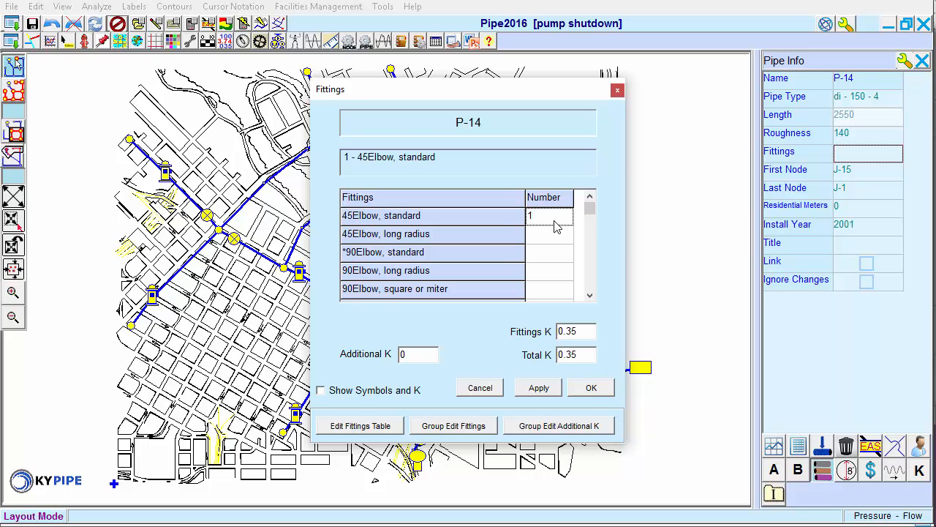
{"action": "left_click", "coordinate": [551, 241]}
{"action": "left_click", "coordinate": [550, 239]}
{"action": "type", "text": "2"}
{"action": "left_click", "coordinate": [542, 254]}
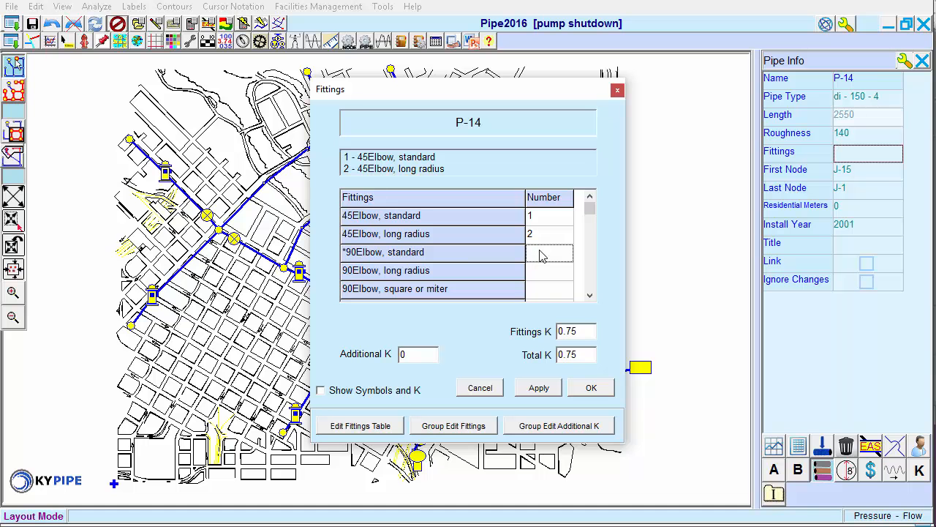
{"action": "type", "text": "1"}
{"action": "key", "text": "Return"}
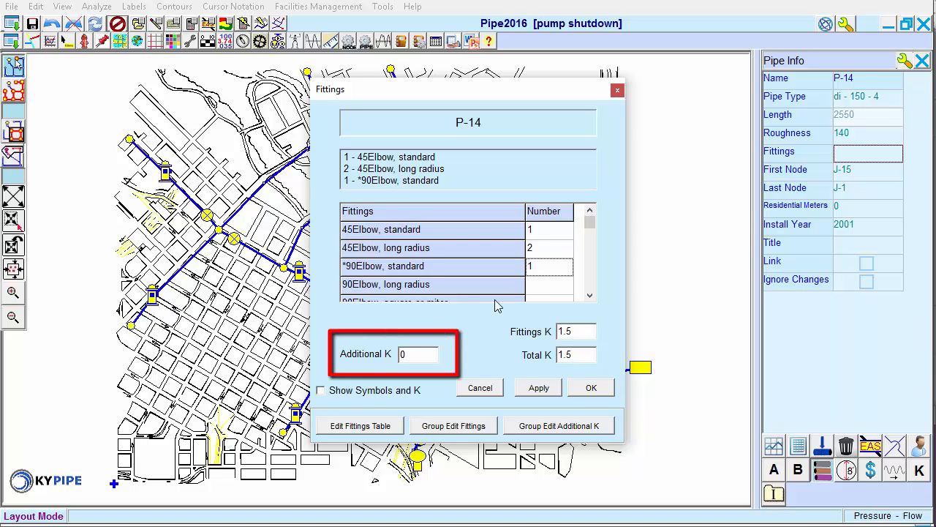
{"action": "left_click", "coordinate": [412, 352]}
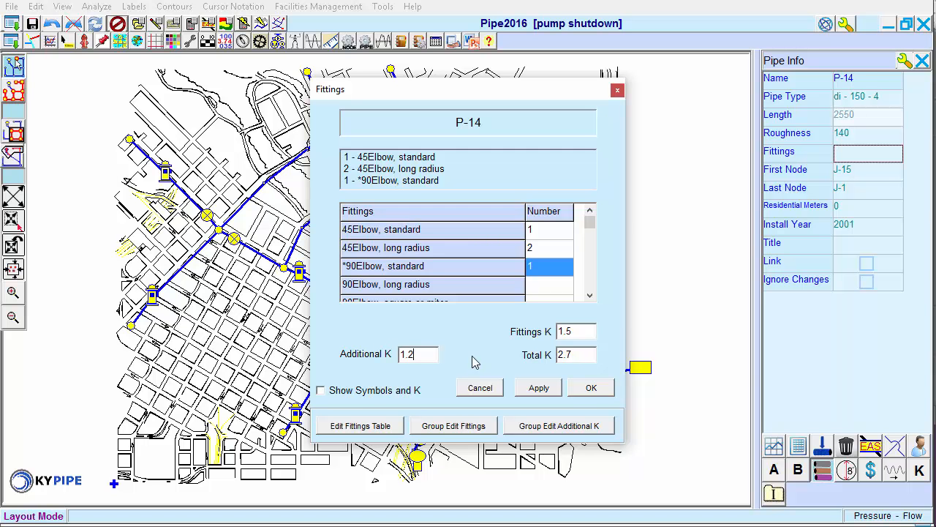
{"action": "left_click", "coordinate": [592, 388]}
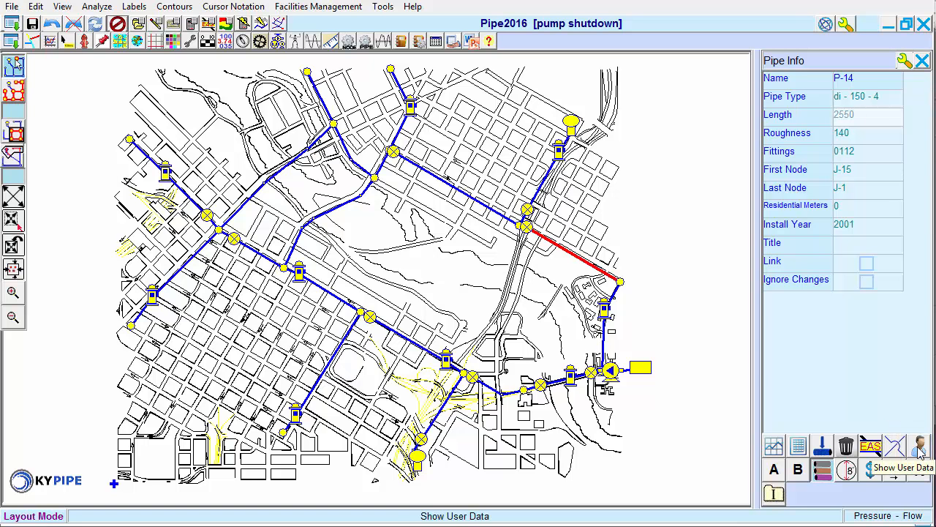
Show the user data of P-14, add a data item named Construction Phase and set its value to 2.
{"action": "left_click", "coordinate": [921, 449]}
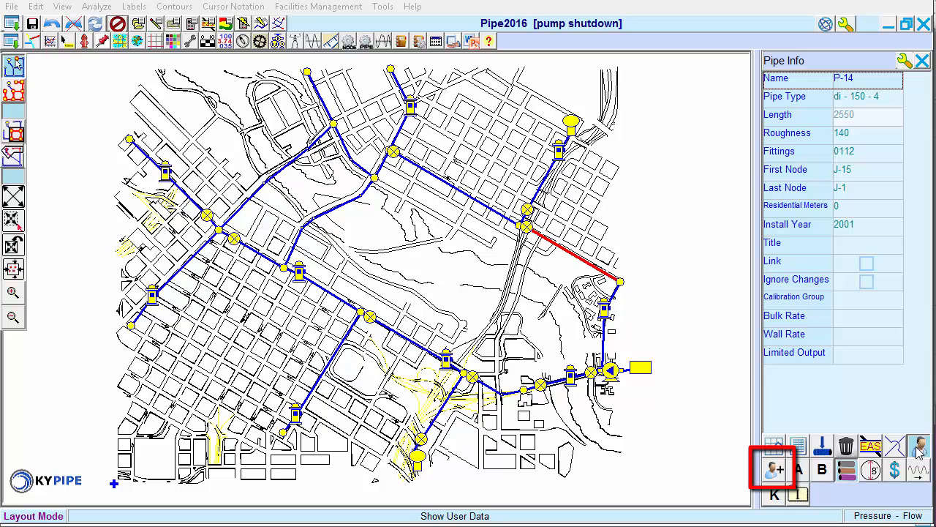
{"action": "left_click", "coordinate": [775, 471]}
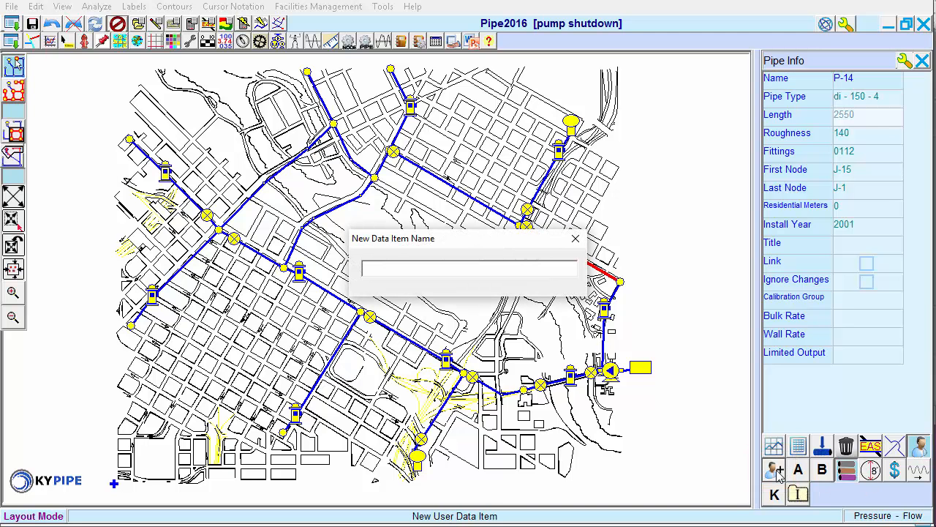
{"action": "type", "text": "Construction Phase"}
{"action": "key", "text": "Return"}
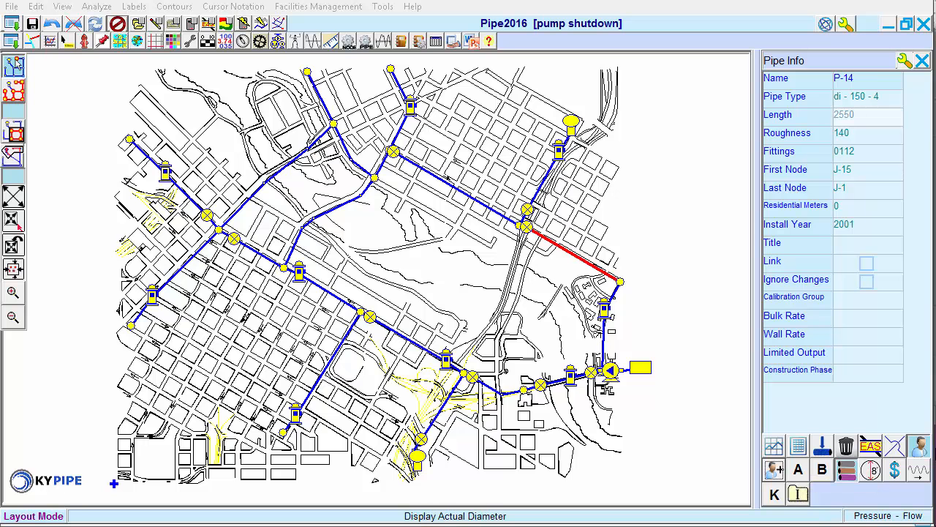
{"action": "left_click", "coordinate": [866, 376]}
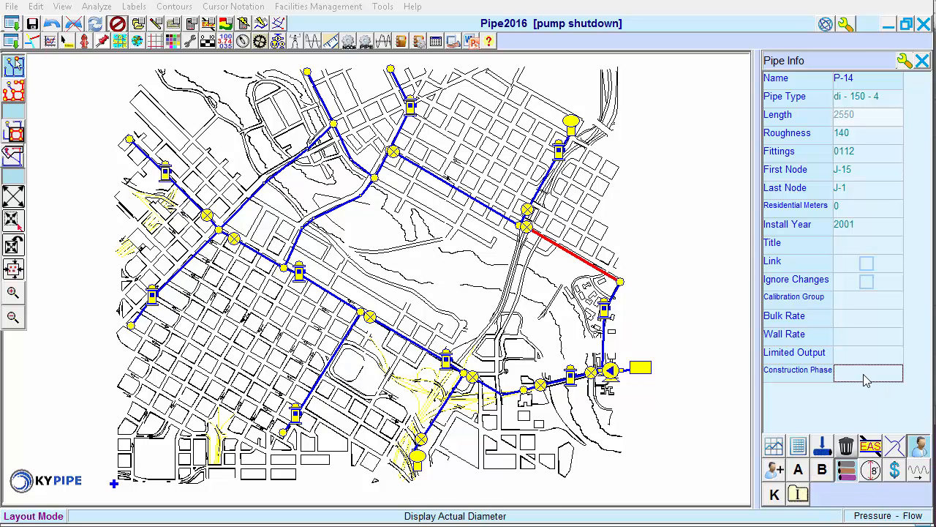
{"action": "type", "text": "2"}
{"action": "key", "text": "Return"}
View the library options available for pump node Pump-1 and close the library list without choosing one.
{"action": "left_click", "coordinate": [614, 371]}
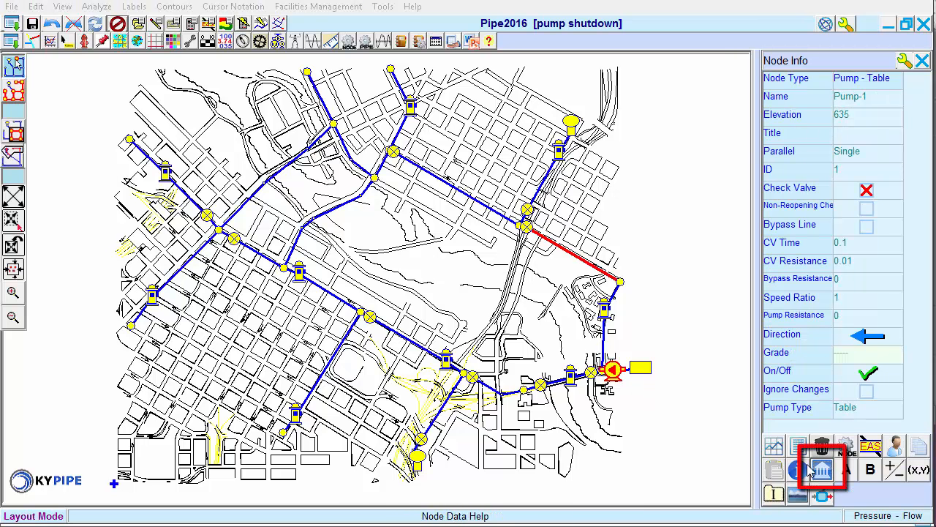
{"action": "left_click", "coordinate": [822, 471]}
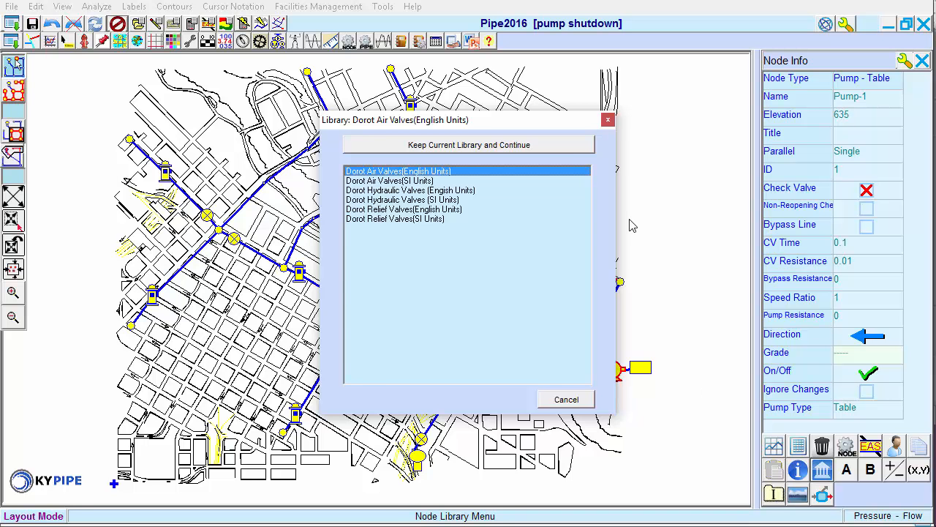
{"action": "left_click", "coordinate": [607, 121]}
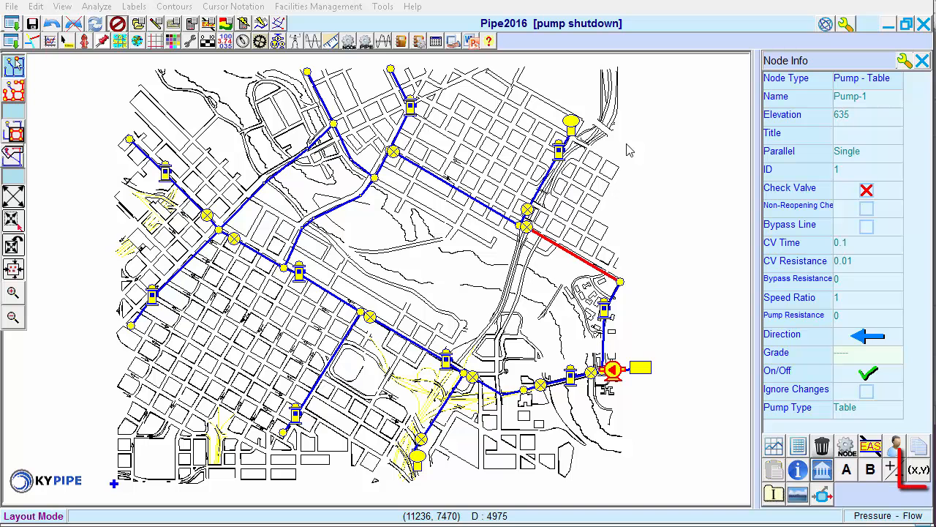
Display the X and Y coordinates and the data table index number in Pump-1's node information.
{"action": "left_click", "coordinate": [919, 474]}
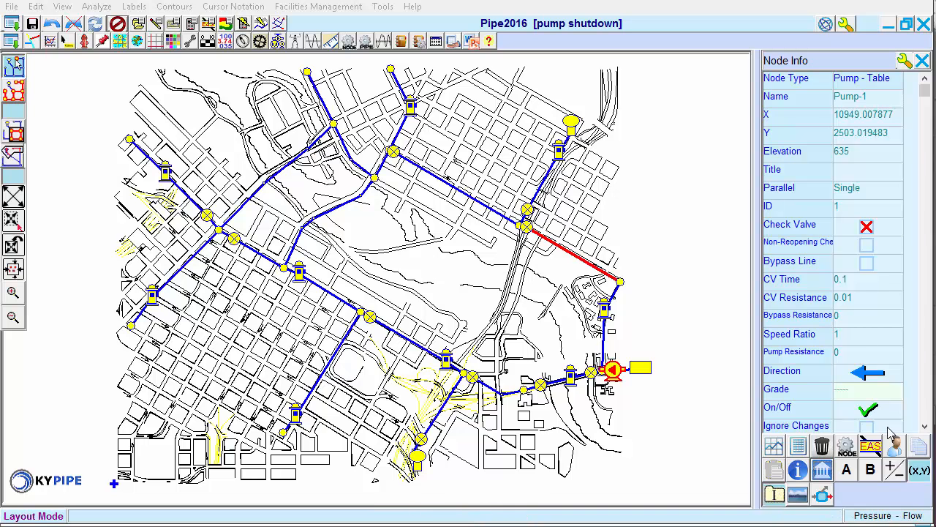
{"action": "left_click", "coordinate": [925, 427]}
{"action": "left_click", "coordinate": [925, 427]}
{"action": "left_click", "coordinate": [925, 427]}
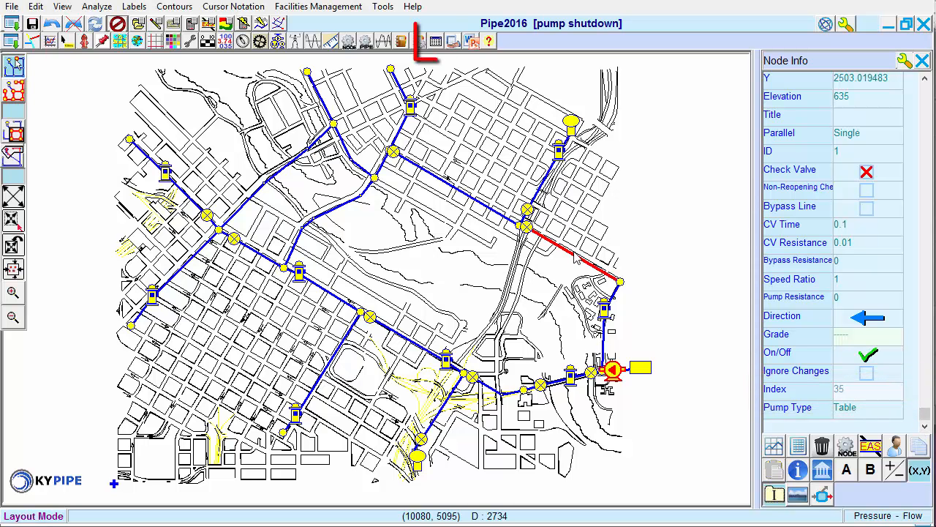
Examine the pipe data table and the all-nodes data table, and return to the map.
{"action": "left_click", "coordinate": [436, 43]}
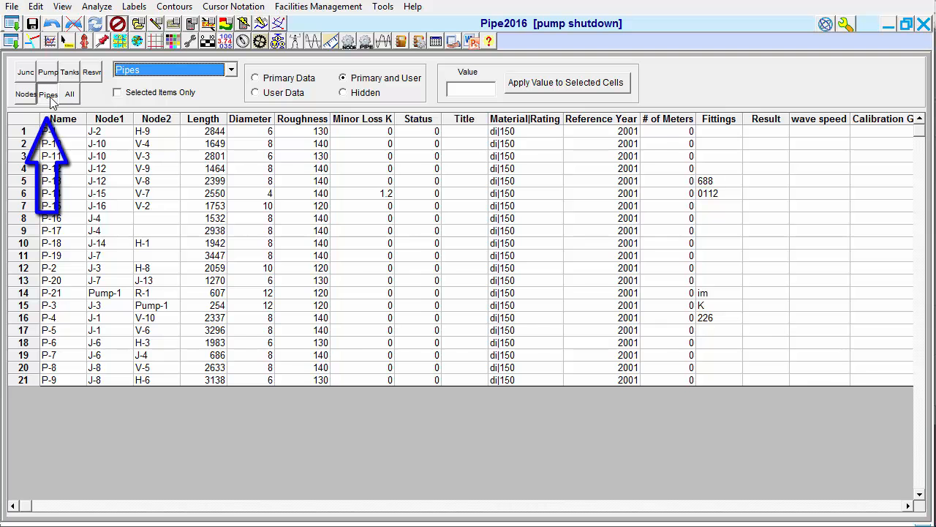
{"action": "left_click", "coordinate": [29, 101]}
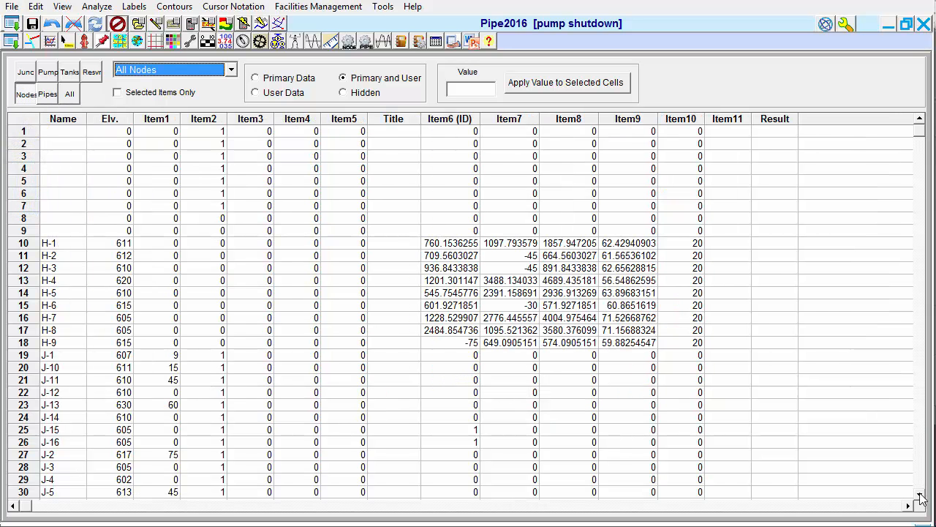
{"action": "scroll", "coordinate": [922, 494], "scroll_direction": "down", "scroll_amount": 3}
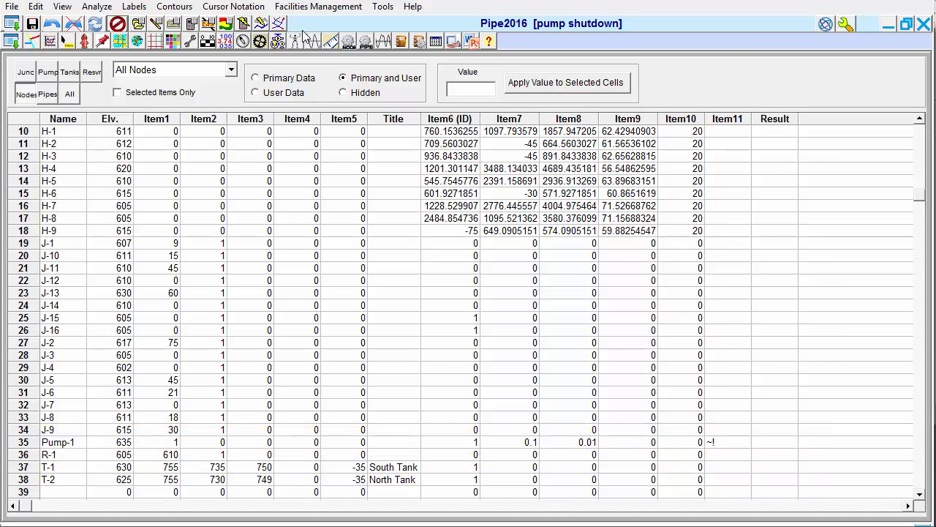
{"action": "left_click", "coordinate": [278, 23]}
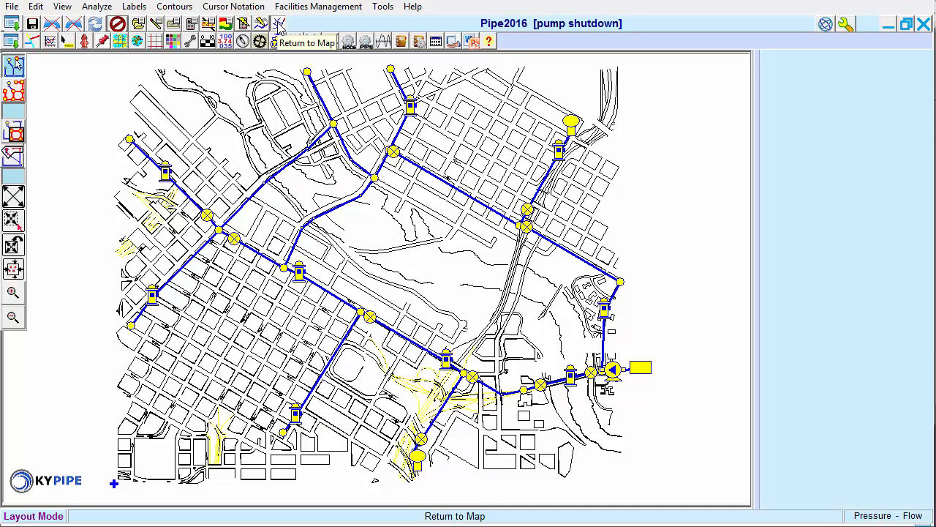
Attach the hospital bitmap from the Images folder to Pump-1 as its node image.
{"action": "left_click", "coordinate": [613, 371]}
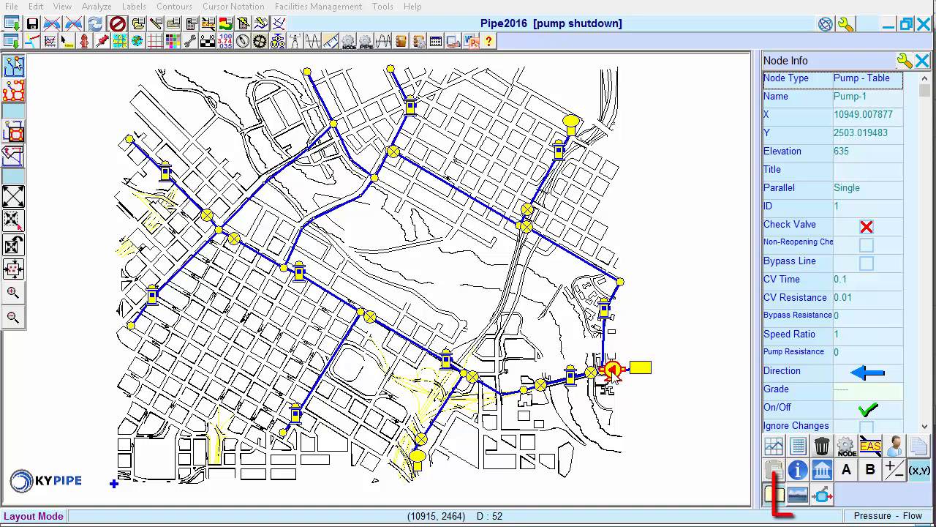
{"action": "left_click", "coordinate": [797, 499]}
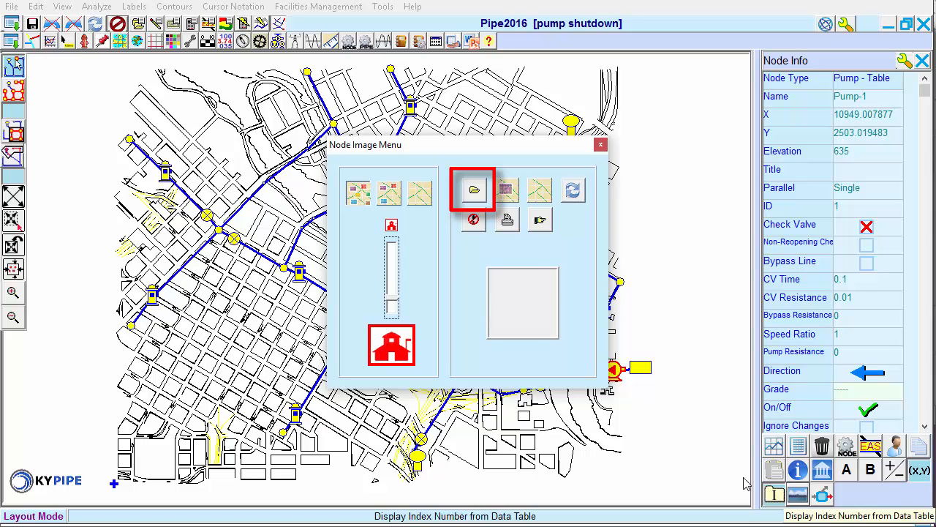
{"action": "left_click", "coordinate": [475, 192]}
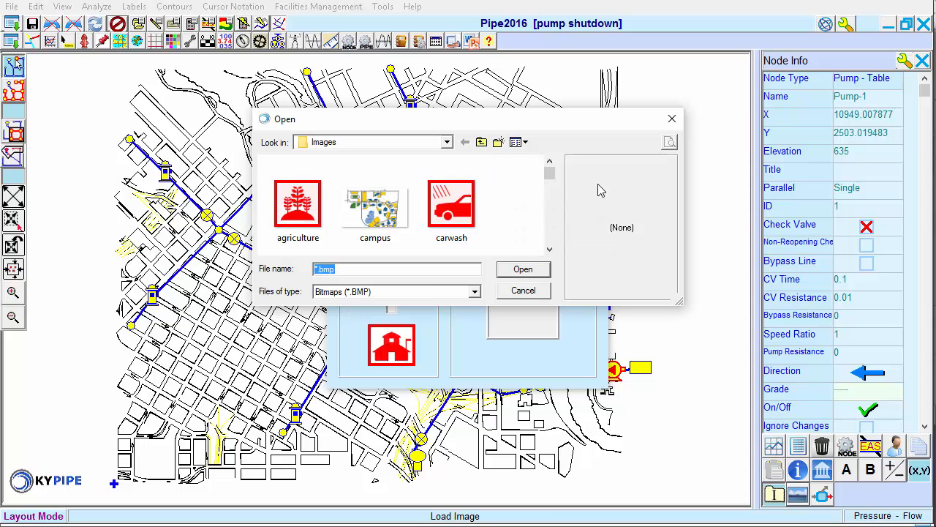
{"action": "left_click", "coordinate": [549, 250]}
{"action": "left_click", "coordinate": [549, 249]}
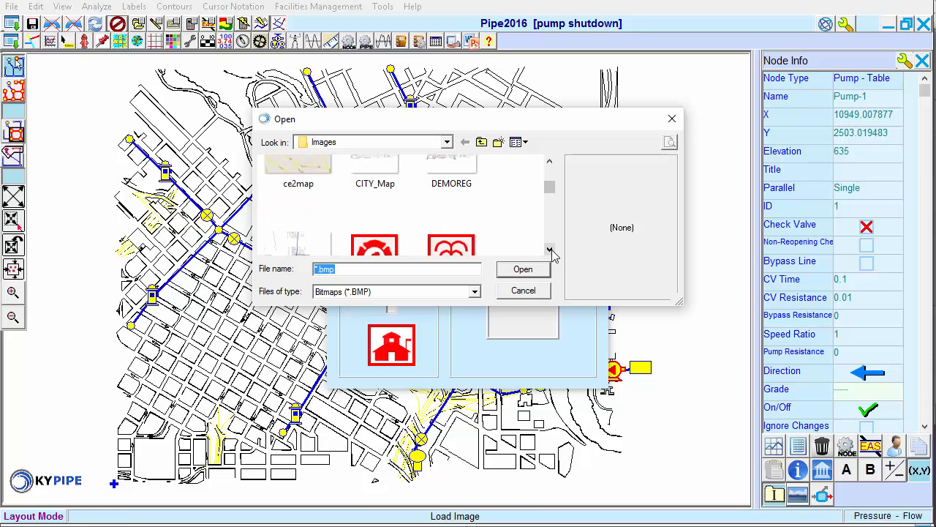
{"action": "left_click", "coordinate": [549, 249]}
{"action": "left_click", "coordinate": [550, 249]}
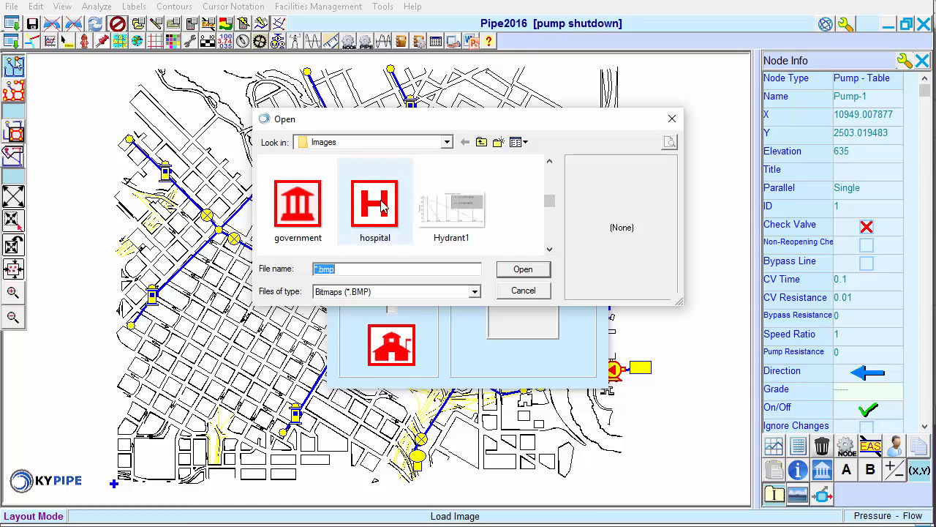
{"action": "left_click", "coordinate": [399, 232]}
{"action": "left_click", "coordinate": [518, 270]}
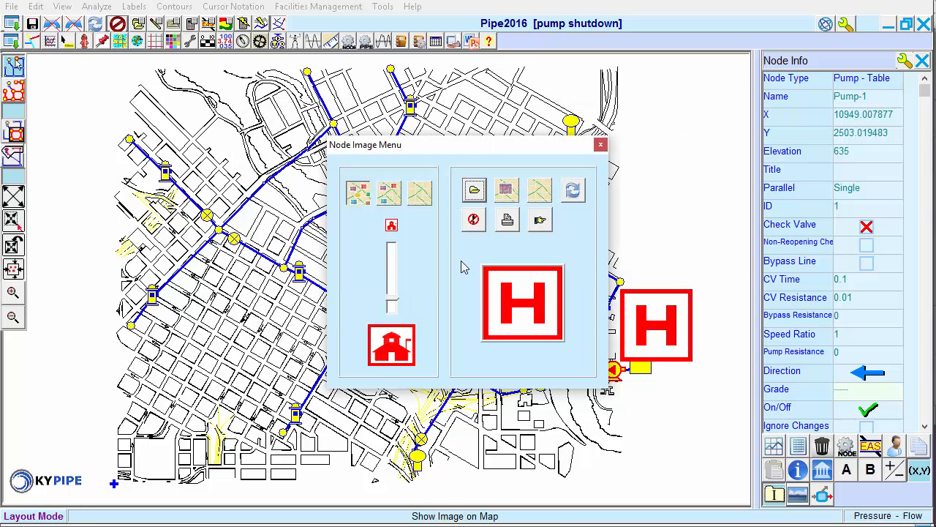
Shrink Pump-1's hospital image, toggle its map display off and on, leave it hidden and close the image settings.
{"action": "left_click_drag", "start_coordinate": [394, 303], "coordinate": [395, 270]}
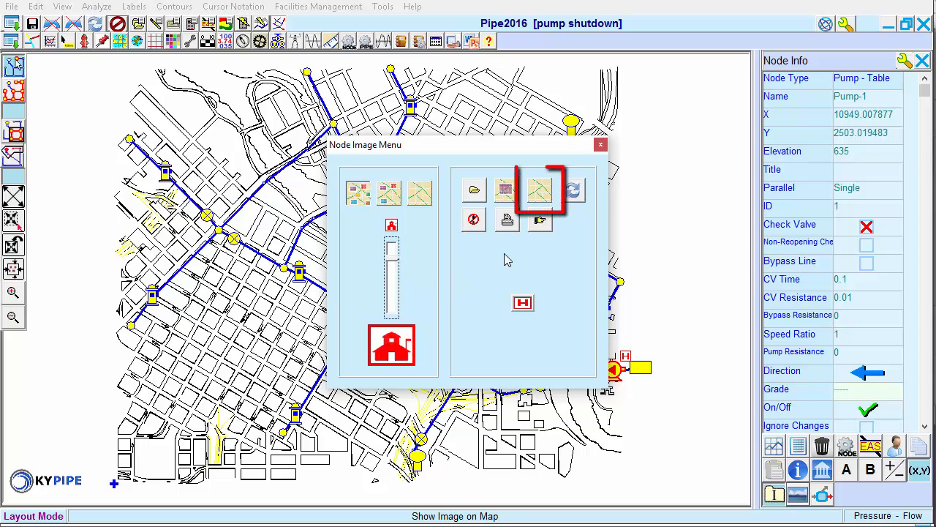
{"action": "left_click", "coordinate": [540, 196]}
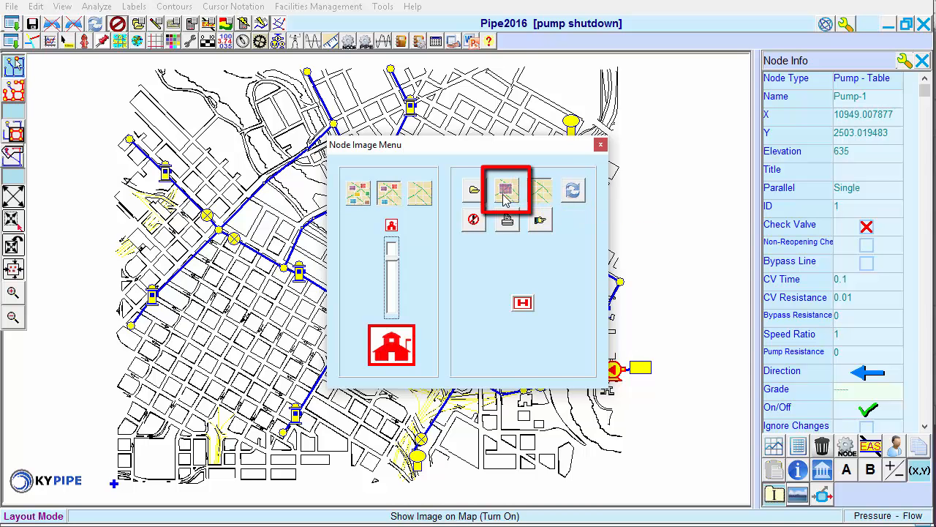
{"action": "left_click", "coordinate": [504, 191]}
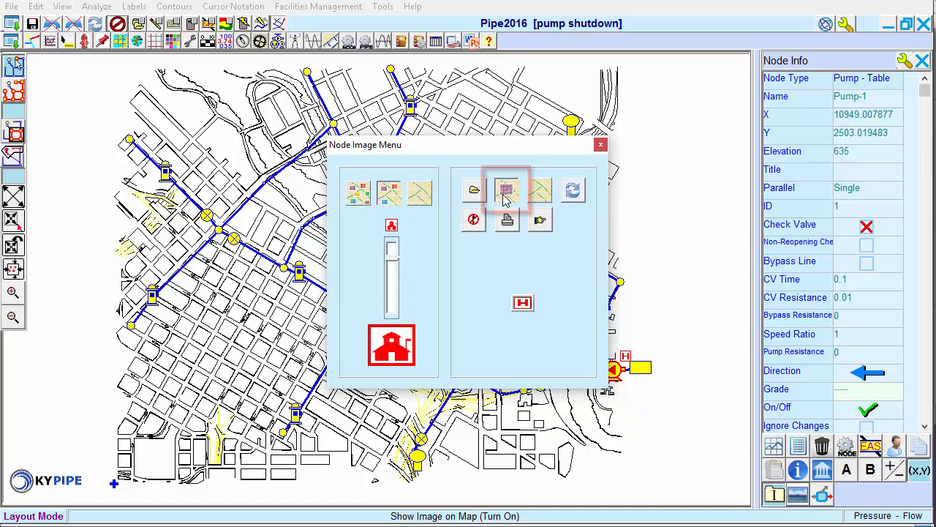
{"action": "left_click", "coordinate": [542, 191]}
{"action": "left_click", "coordinate": [600, 146]}
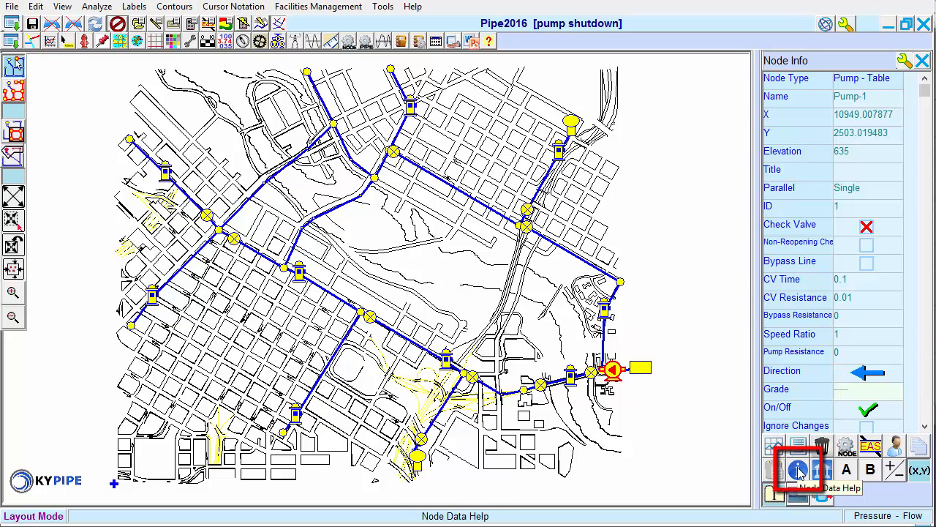
Read the node data help page for Pump-1 and close it.
{"action": "left_click", "coordinate": [797, 470]}
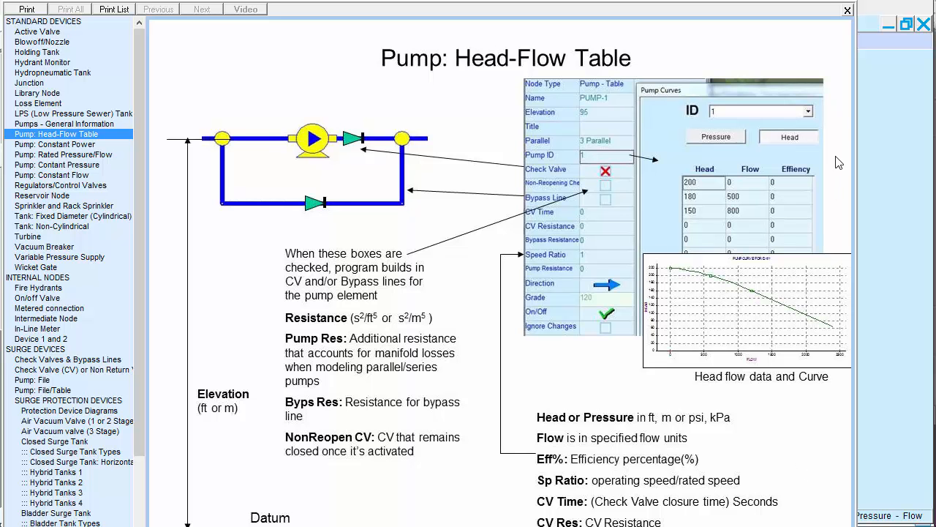
{"action": "left_click", "coordinate": [848, 11]}
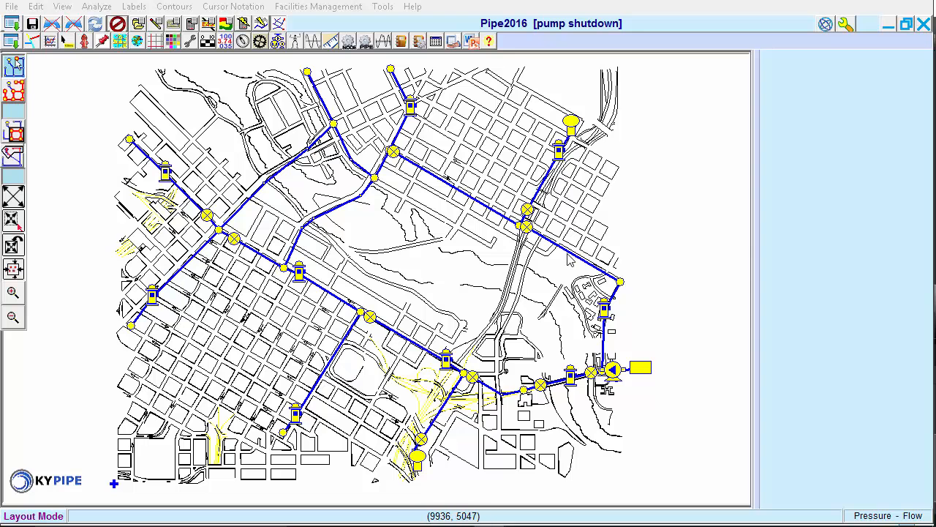
Move junction J-15 east to about X 12136, Y 4521 and check the length of pipe P-14.
{"action": "left_click", "coordinate": [574, 260]}
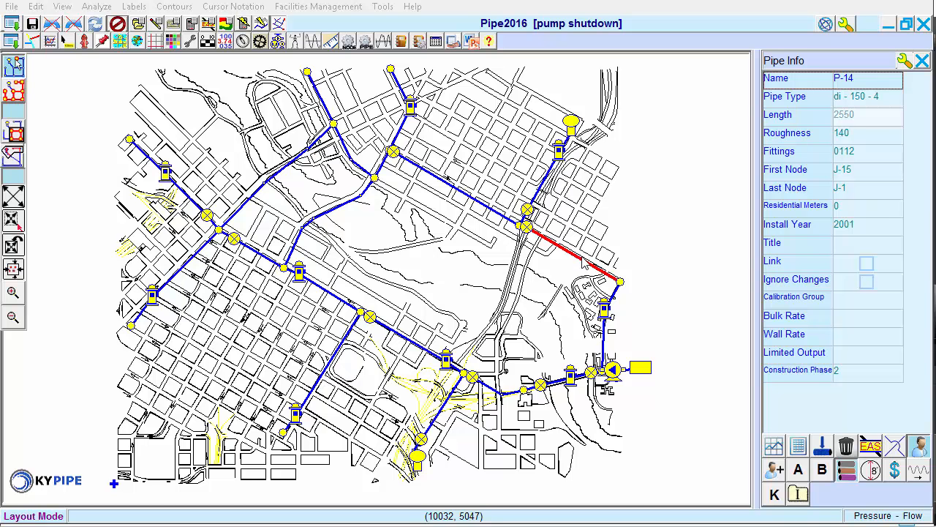
{"action": "left_click", "coordinate": [621, 282]}
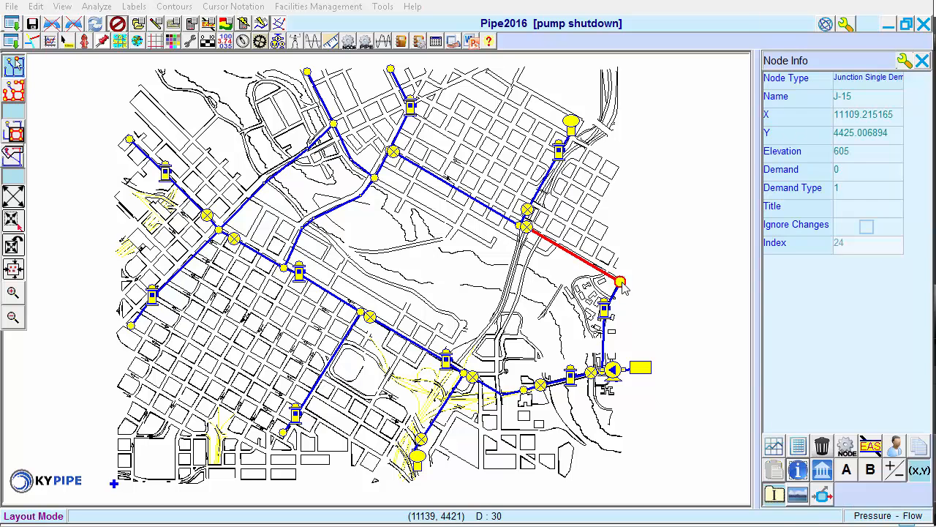
{"action": "left_click_drag", "start_coordinate": [622, 284], "coordinate": [670, 279]}
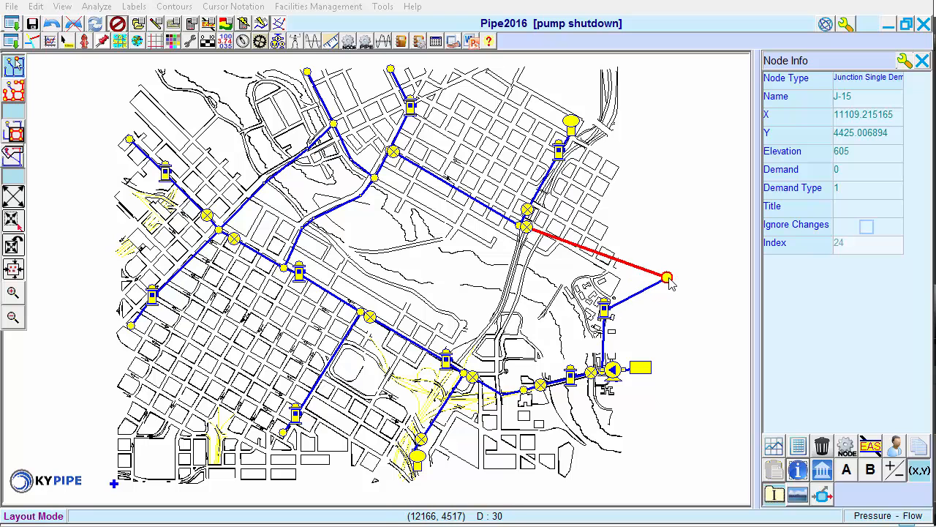
{"action": "left_click", "coordinate": [623, 260]}
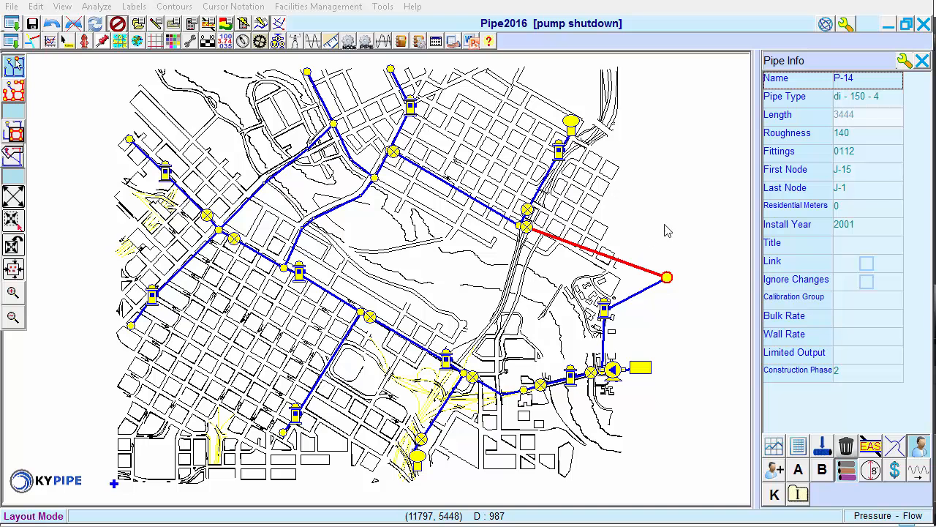
Fix the length of pipe P-14 at 3300.
{"action": "left_click", "coordinate": [859, 124]}
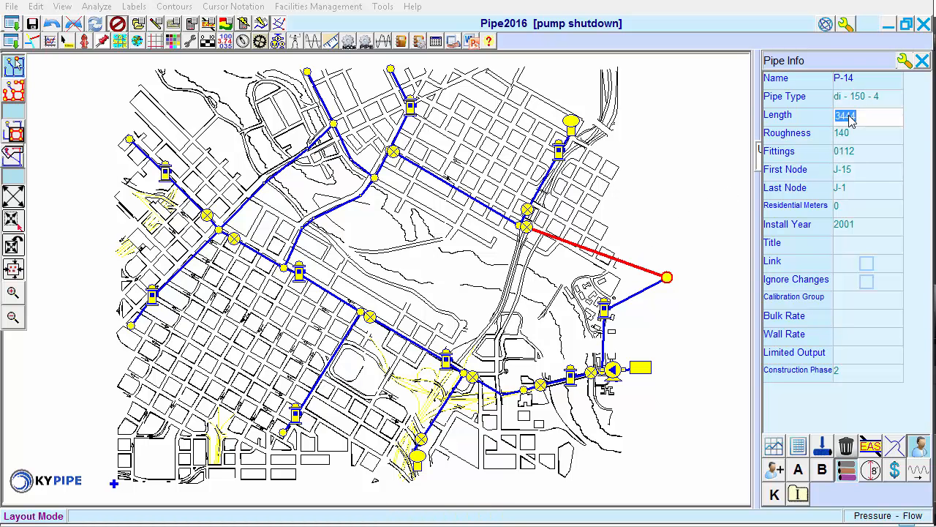
{"action": "type", "text": "3300"}
{"action": "key", "text": "Return"}
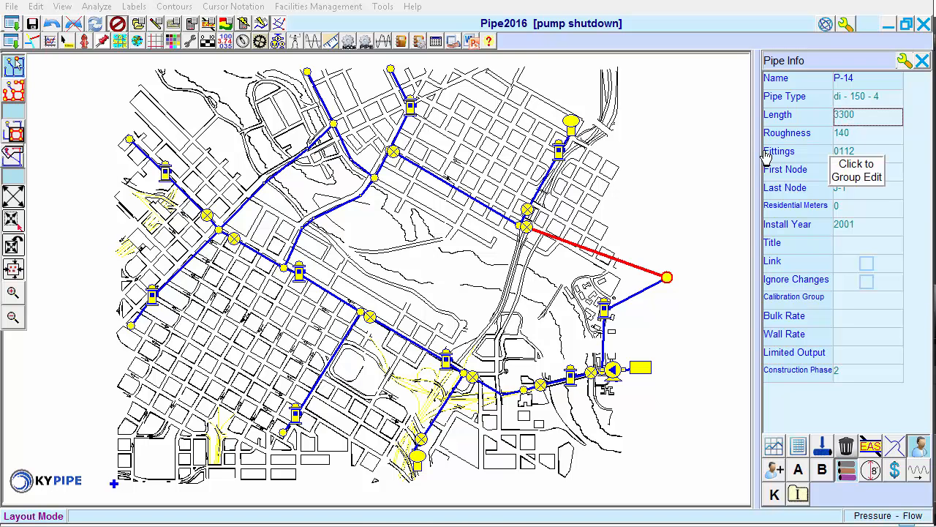
Move junction J-15 north to about X 12150, Y 6491 and check the length of pipe P-14 again.
{"action": "left_click", "coordinate": [667, 280]}
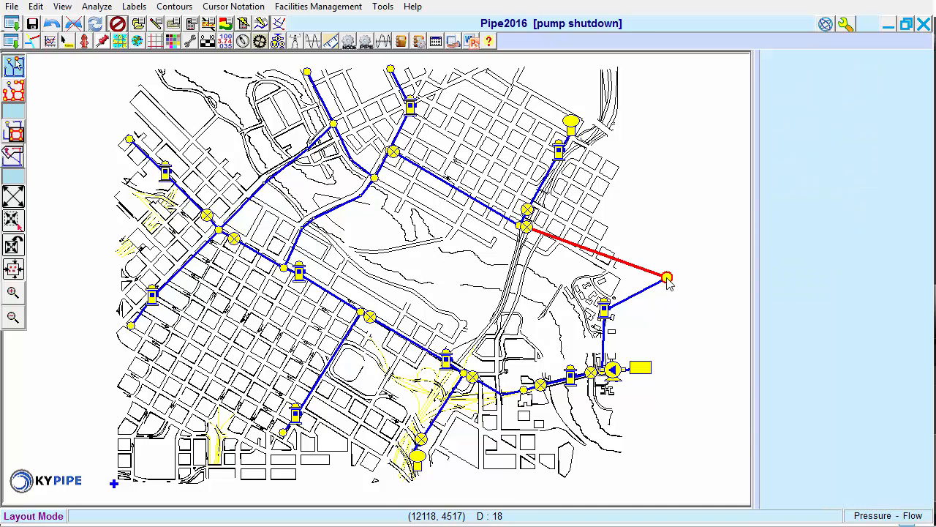
{"action": "left_click_drag", "start_coordinate": [667, 279], "coordinate": [669, 187]}
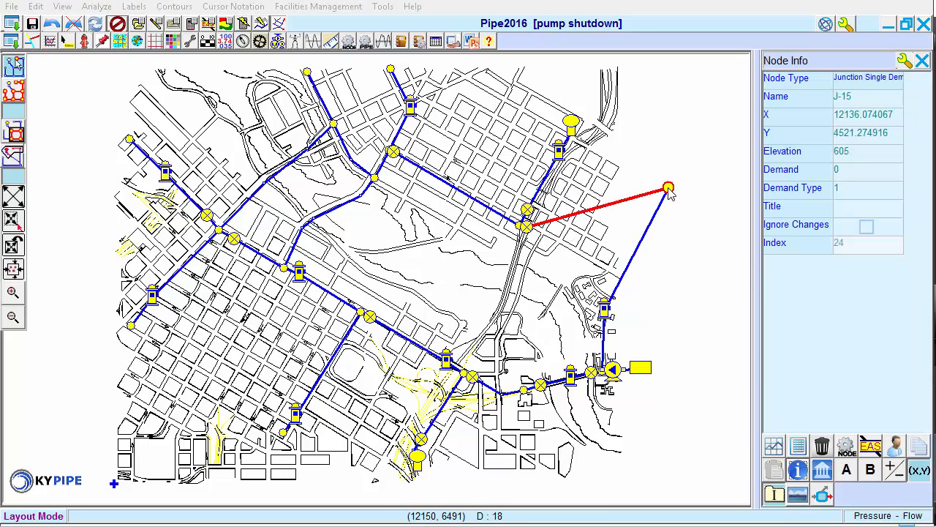
{"action": "left_click", "coordinate": [634, 206]}
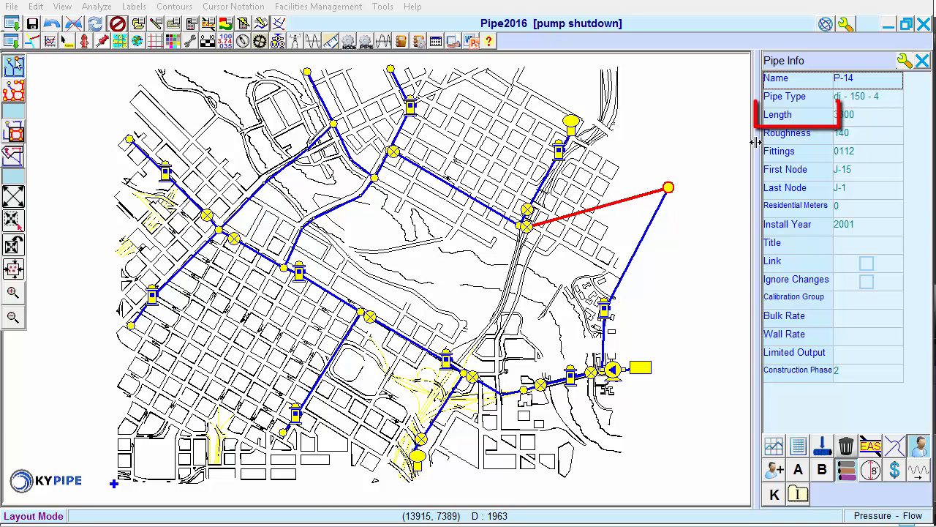
Unfix the length of P-14 through group editing so that it is calculated from the map.
{"action": "left_click", "coordinate": [795, 123]}
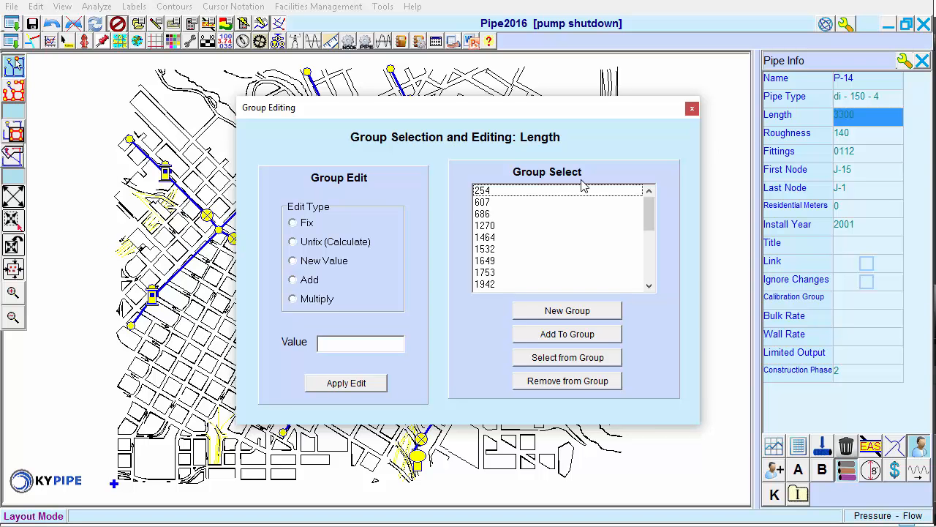
{"action": "left_click", "coordinate": [295, 242]}
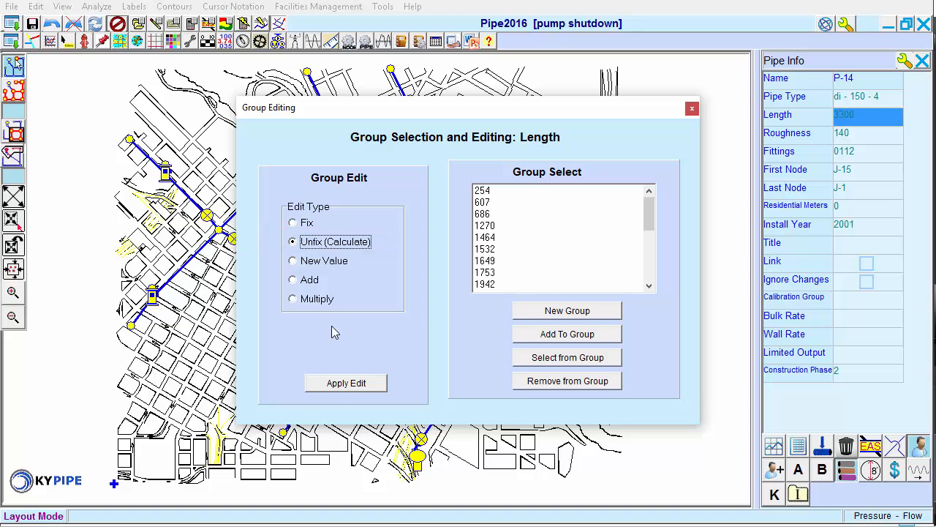
{"action": "left_click", "coordinate": [348, 385]}
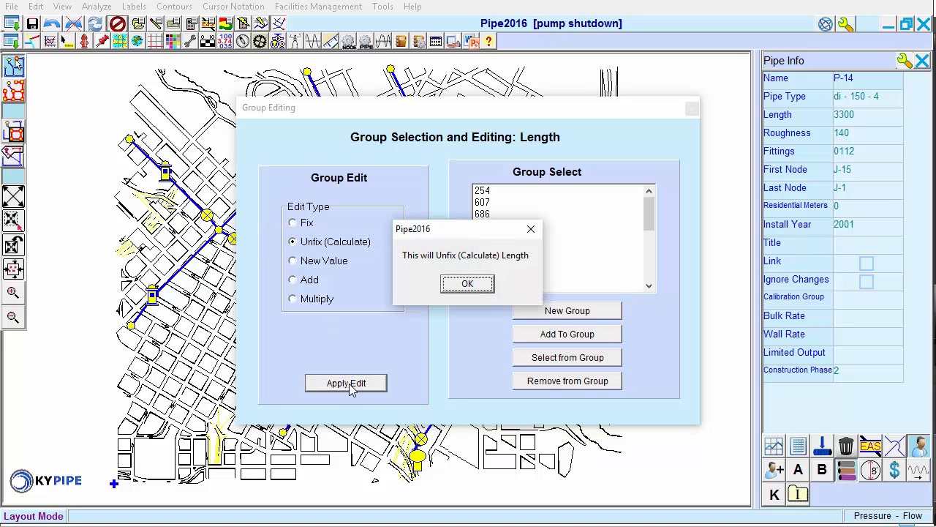
{"action": "left_click", "coordinate": [476, 288]}
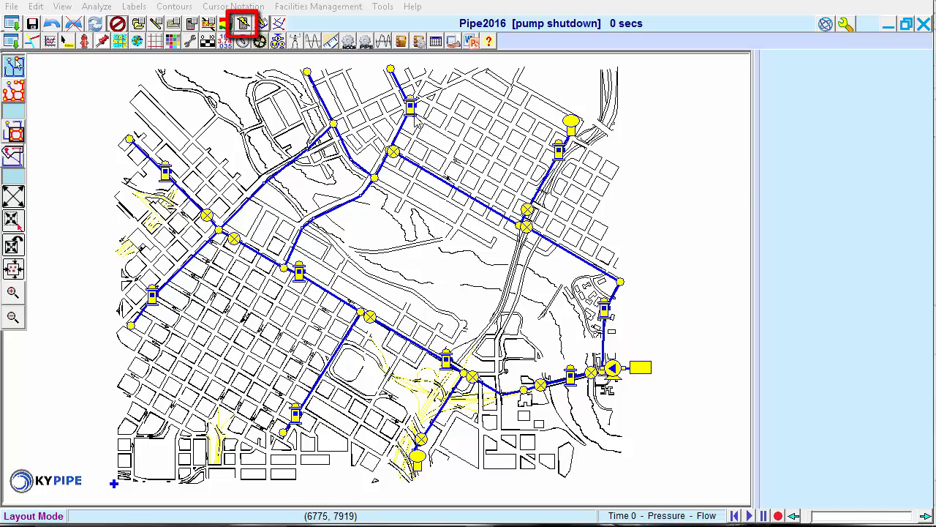
{"action": "left_click", "coordinate": [244, 24]}
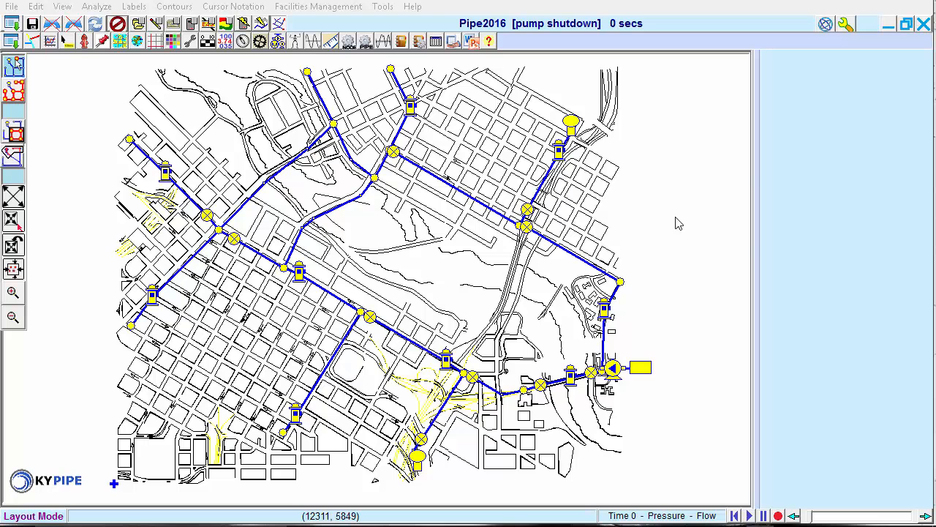
Display the results graph for Pump-1 in its node information and view the graph at full size.
{"action": "left_click", "coordinate": [613, 370]}
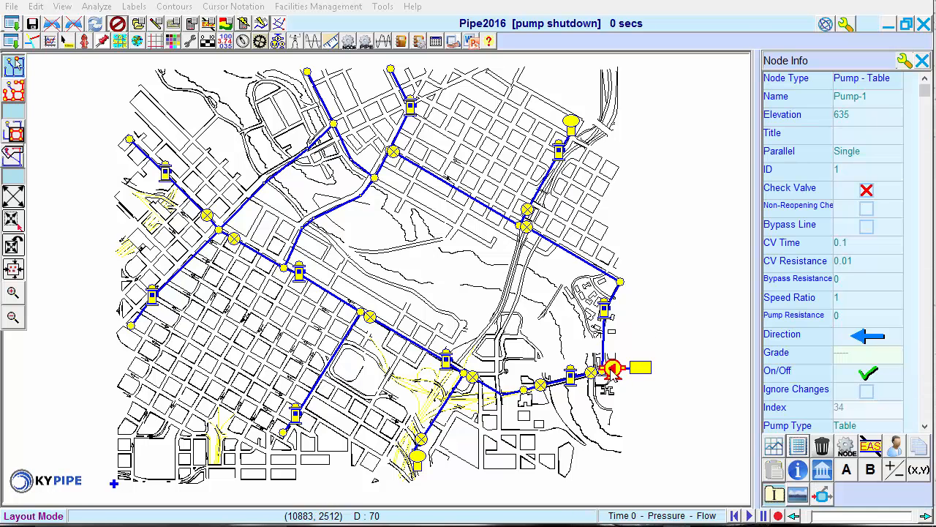
{"action": "left_click", "coordinate": [773, 447]}
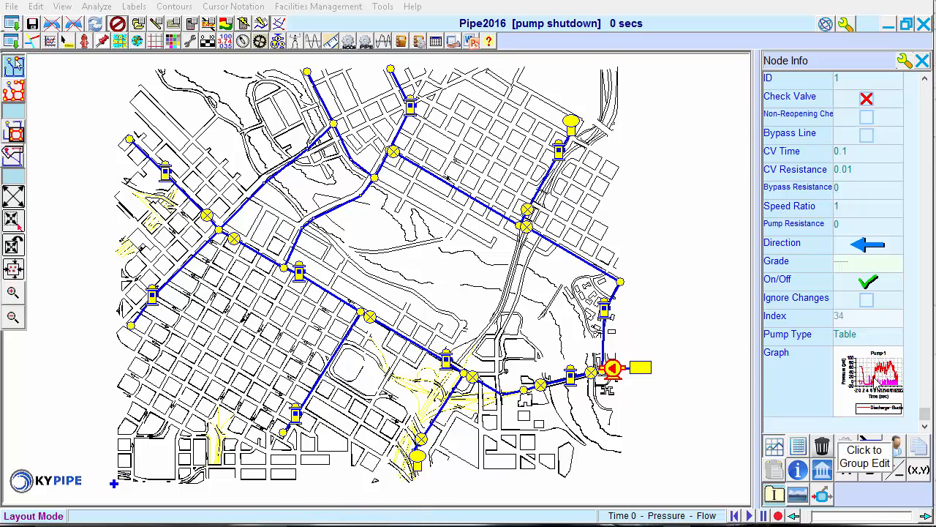
{"action": "left_click", "coordinate": [877, 384]}
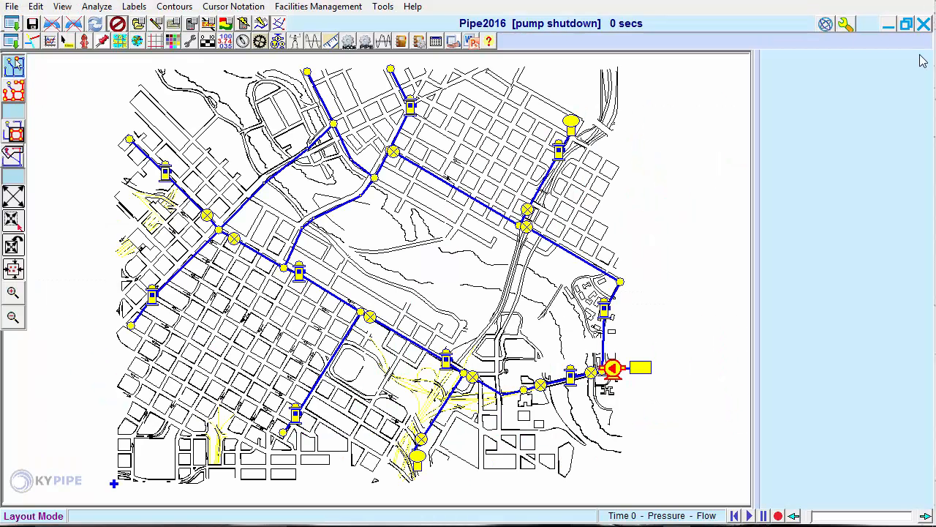
View the tabulated pressure results over time for Pump-1, and close the table.
{"action": "left_click", "coordinate": [613, 371]}
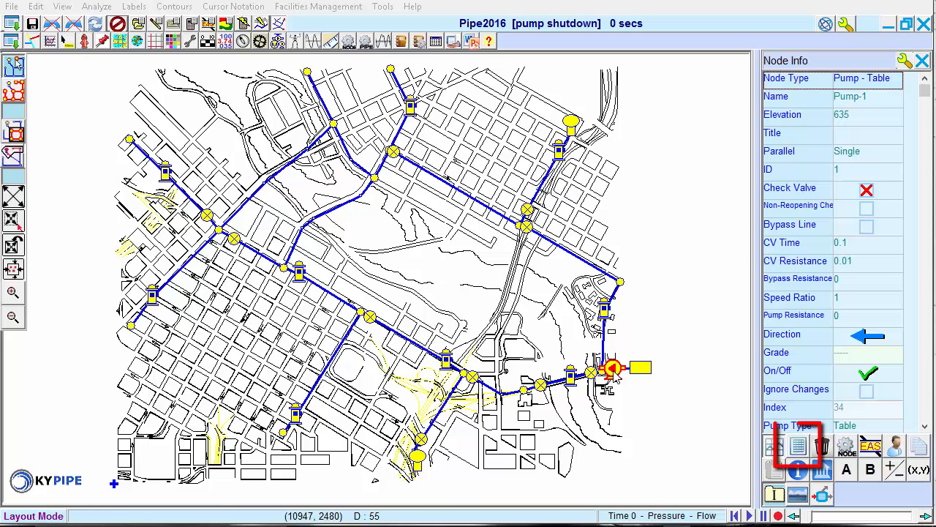
{"action": "left_click", "coordinate": [799, 448]}
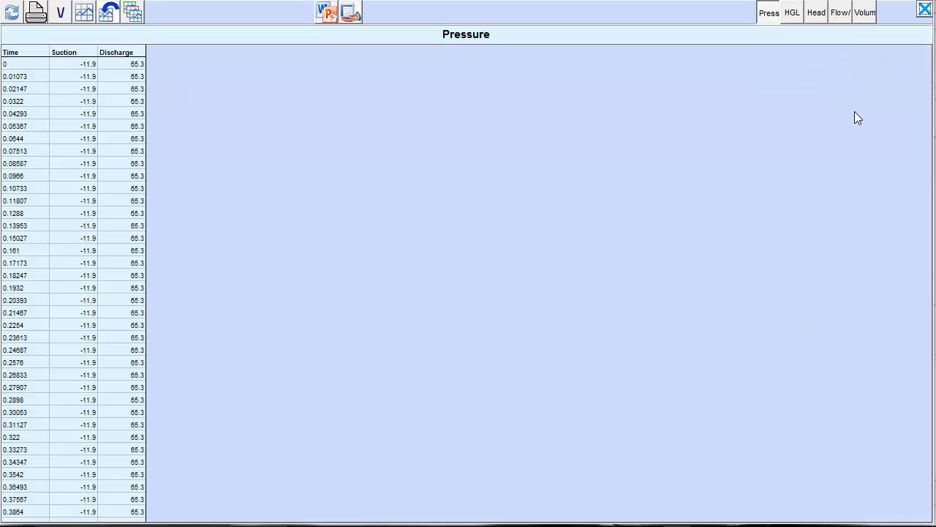
{"action": "left_click", "coordinate": [924, 12]}
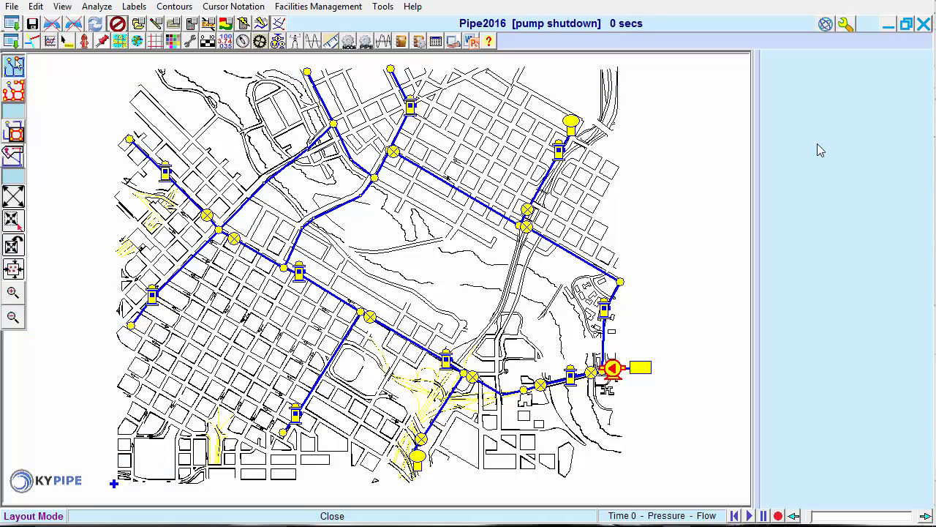
Add Result A and Result B to the node information for Pump-1.
{"action": "left_click", "coordinate": [613, 371]}
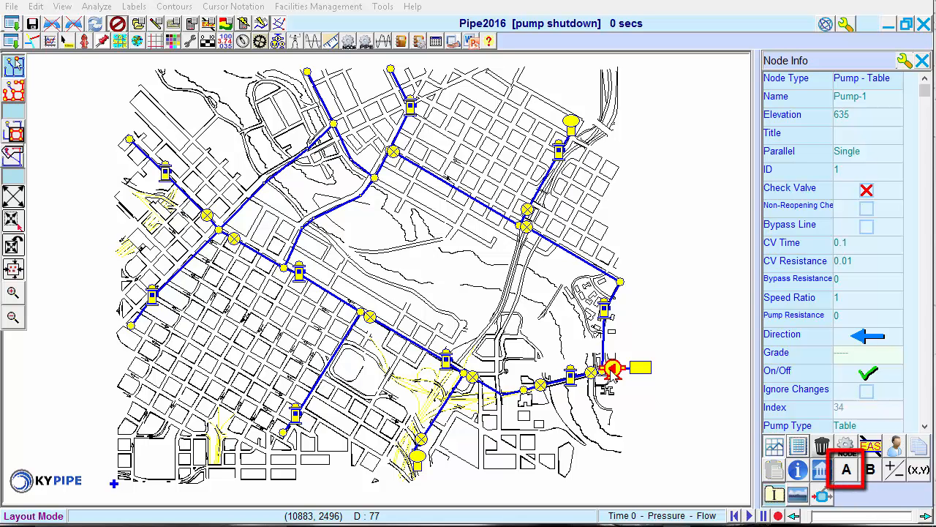
{"action": "left_click", "coordinate": [847, 472]}
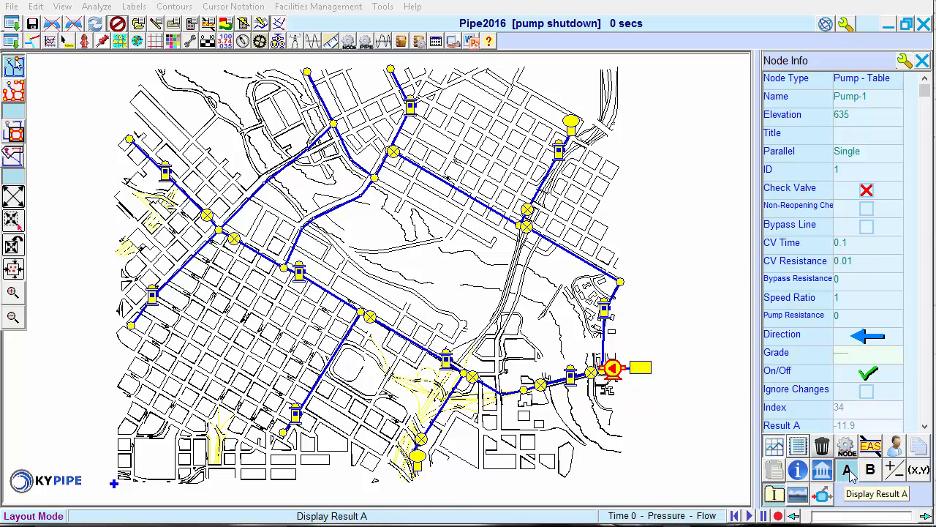
{"action": "left_click", "coordinate": [924, 425]}
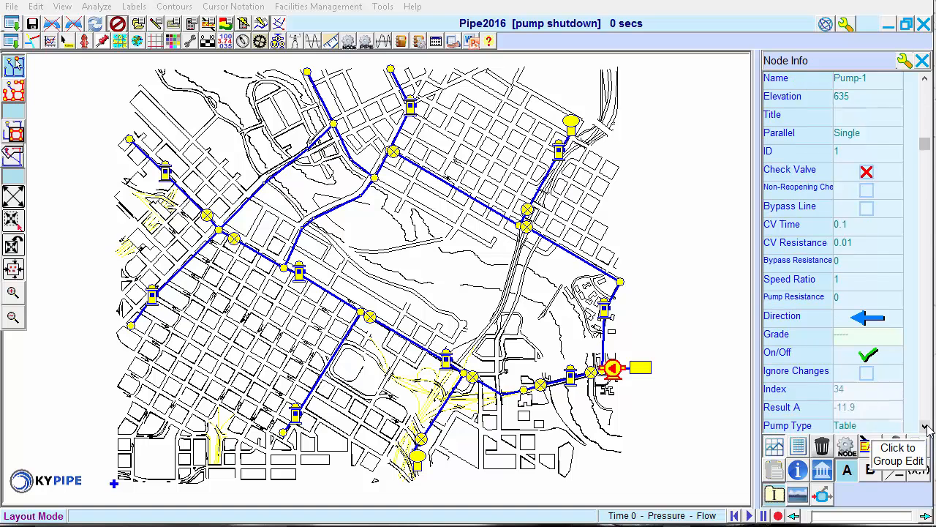
{"action": "left_click", "coordinate": [924, 426]}
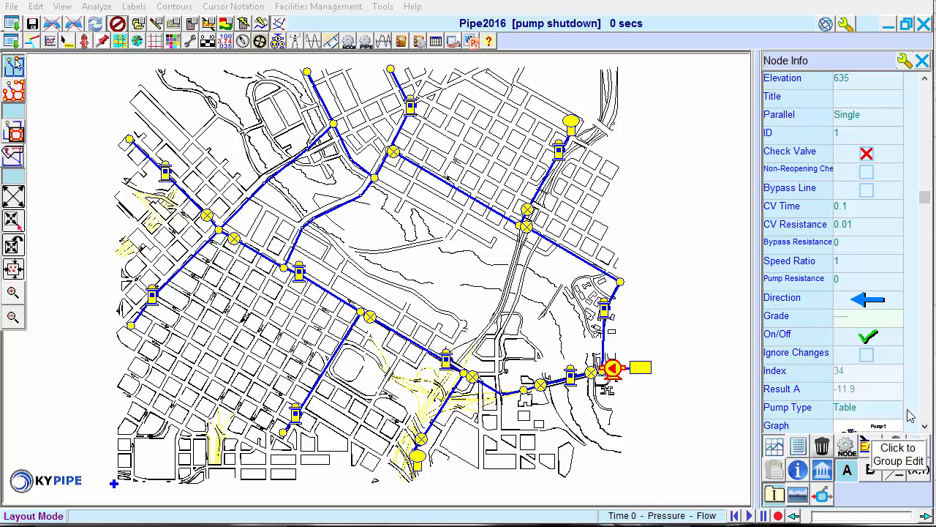
{"action": "left_click", "coordinate": [870, 472]}
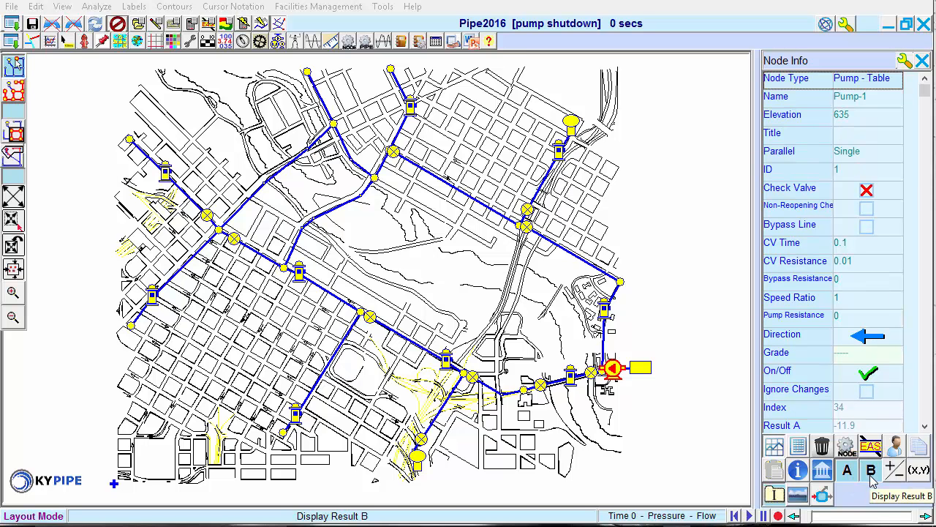
{"action": "left_click", "coordinate": [924, 425]}
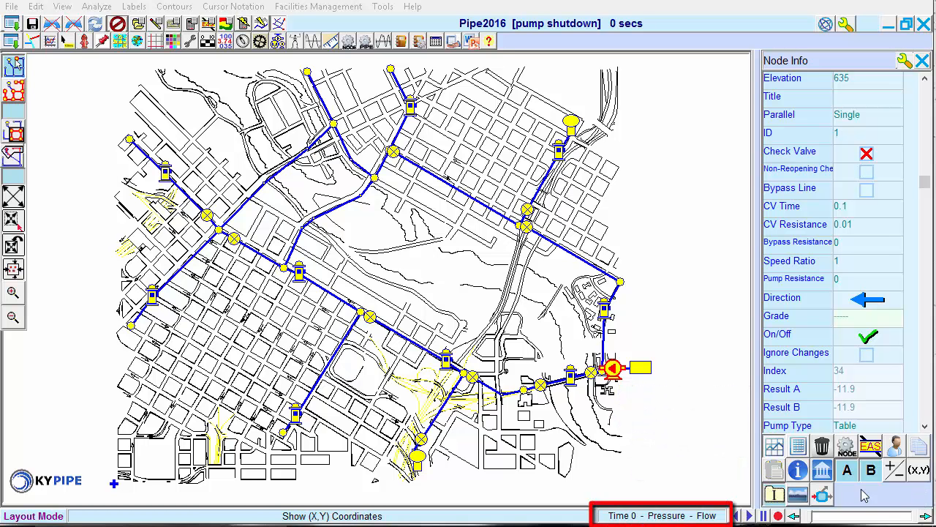
Set the results time for case B to 19.99621 and check Result B for Pump-1.
{"action": "left_click", "coordinate": [687, 517]}
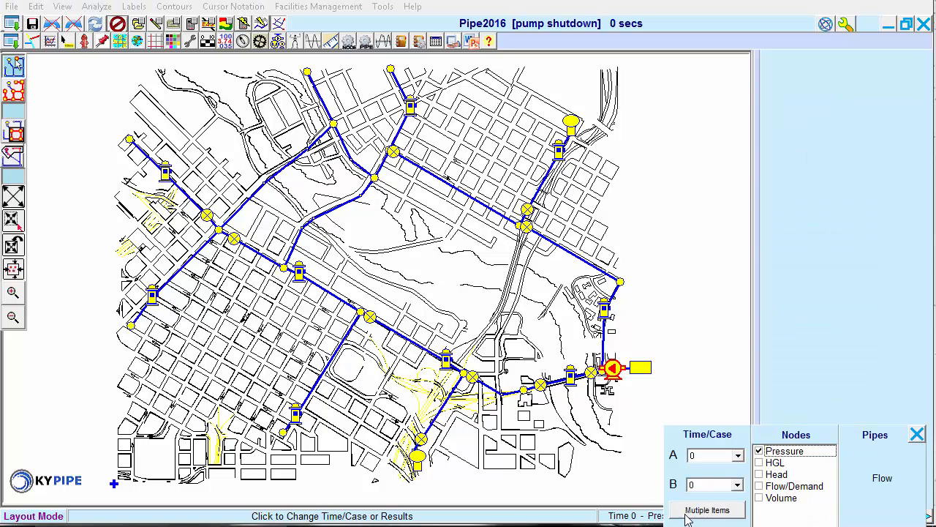
{"action": "left_click", "coordinate": [737, 484]}
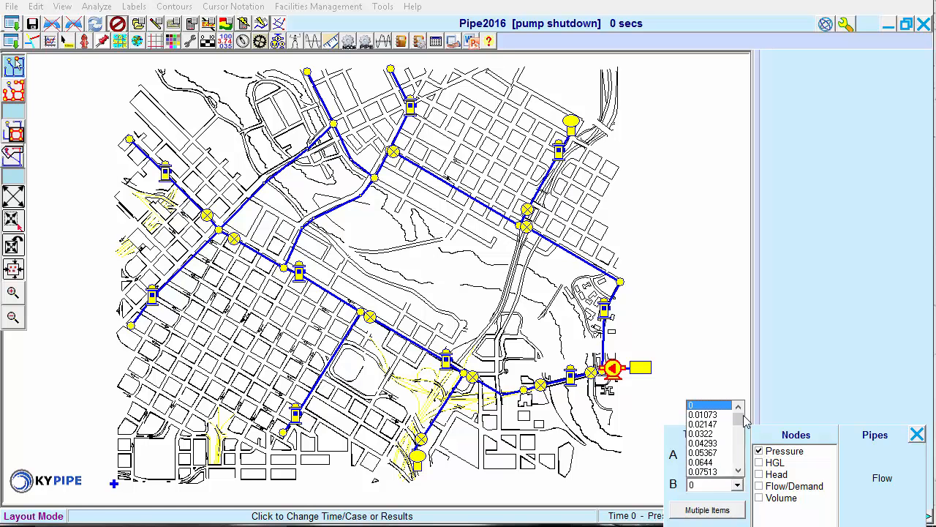
{"action": "left_click_drag", "start_coordinate": [745, 419], "coordinate": [739, 457]}
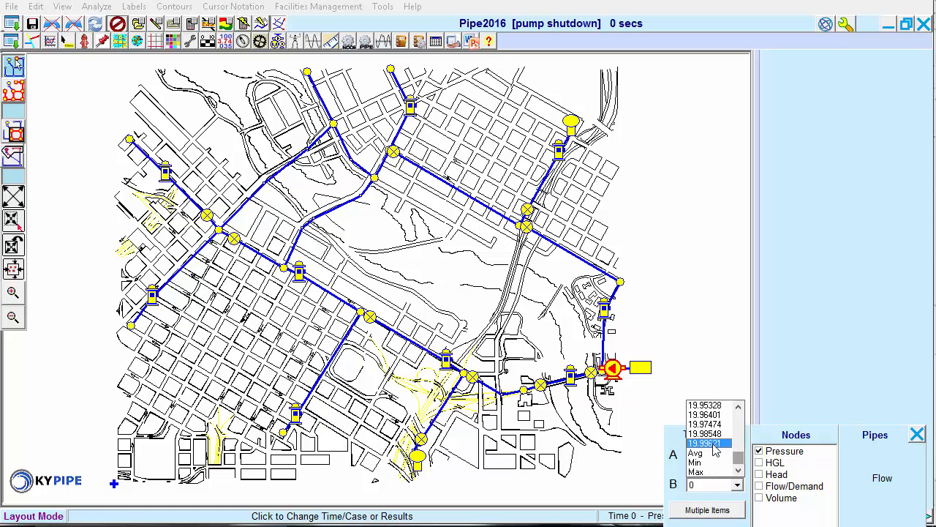
{"action": "left_click", "coordinate": [713, 444]}
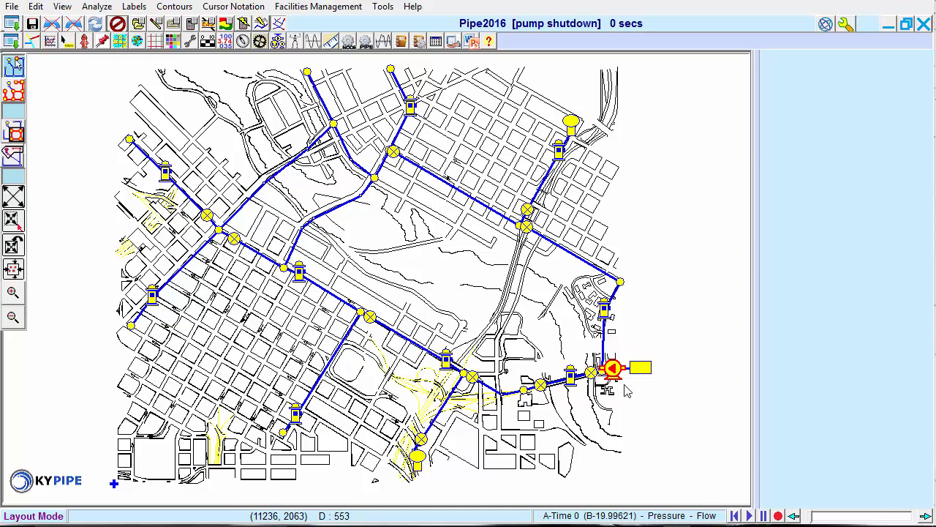
{"action": "left_click", "coordinate": [613, 369]}
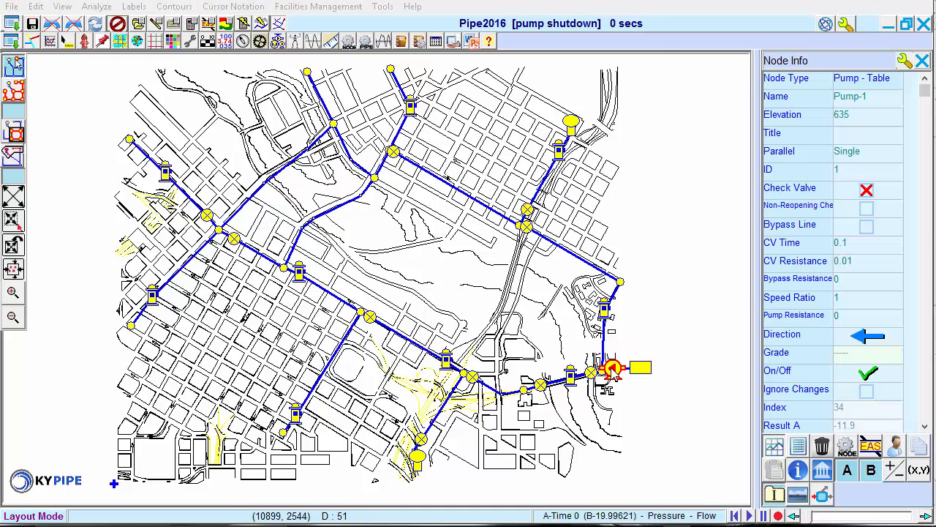
{"action": "left_click", "coordinate": [924, 427]}
{"action": "left_click", "coordinate": [924, 427]}
{"action": "left_click", "coordinate": [924, 427]}
{"action": "left_click", "coordinate": [924, 428]}
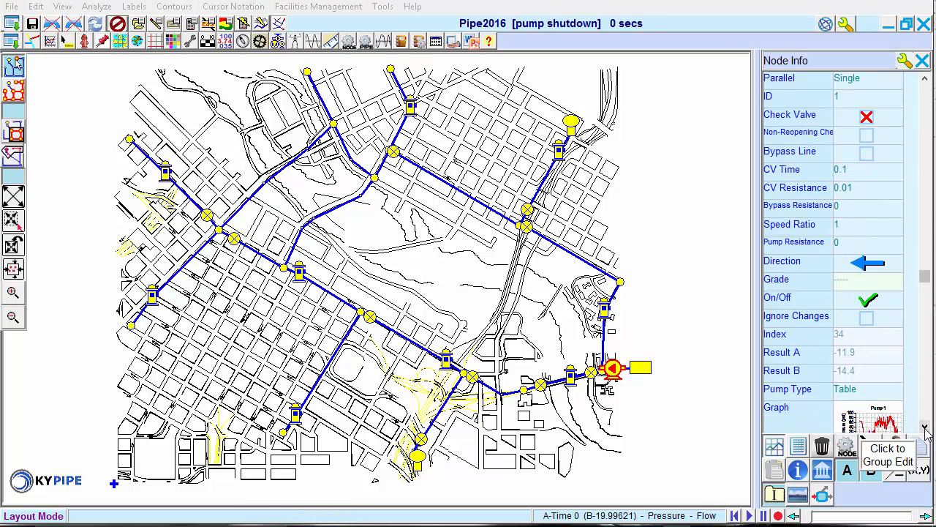
Add average, minimum and maximum results for Pump-1 and toggle its results between the suction and discharge sides.
{"action": "left_click", "coordinate": [895, 470]}
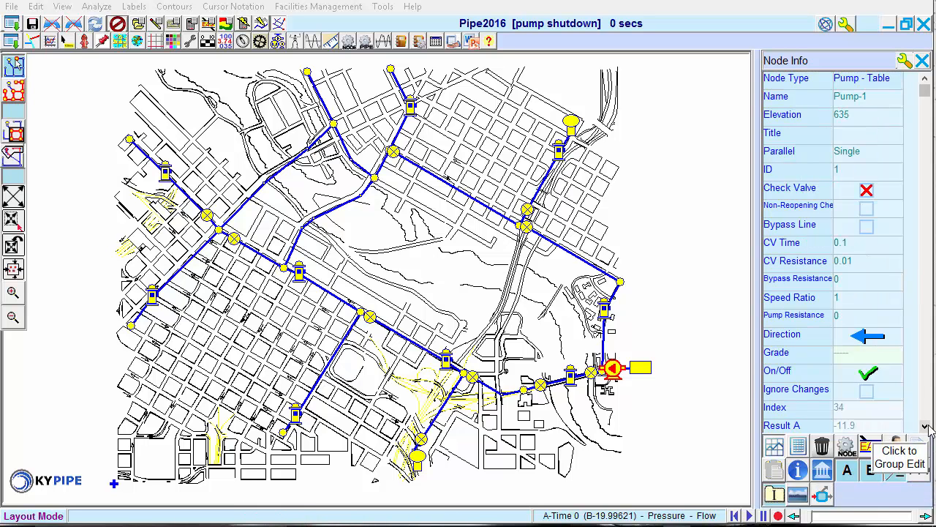
{"action": "scroll", "coordinate": [925, 428], "scroll_direction": "down", "scroll_amount": 7}
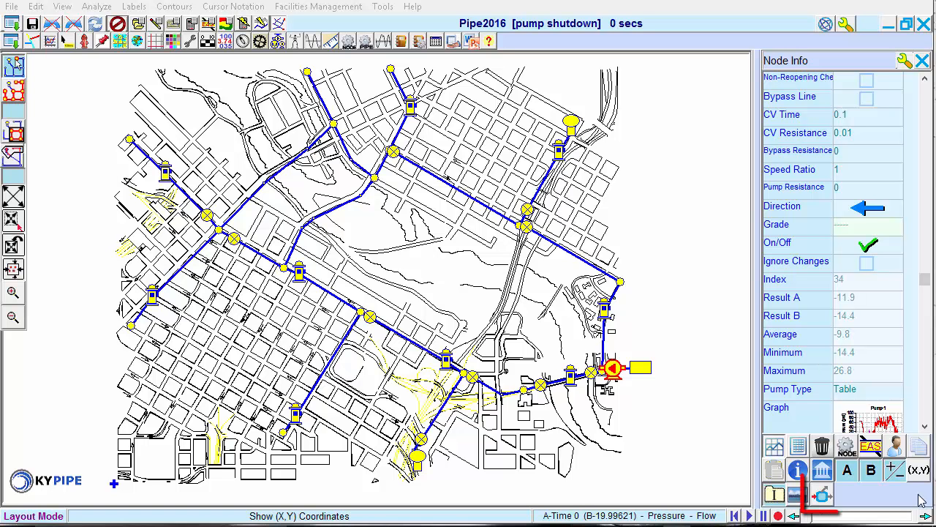
{"action": "left_click", "coordinate": [822, 495]}
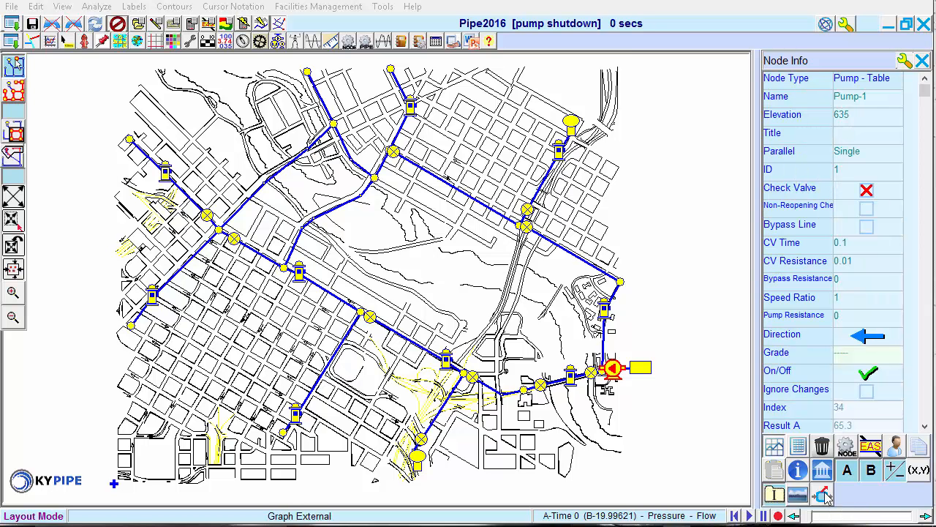
{"action": "left_click", "coordinate": [823, 495]}
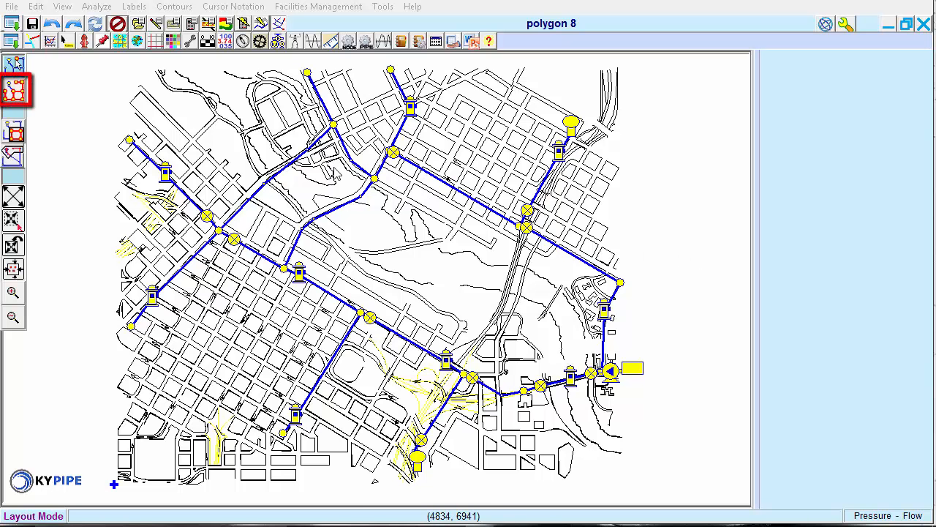
Group-select three pipes meeting at junction J-10 on the west side individually, and clear the selection.
{"action": "left_click", "coordinate": [15, 91]}
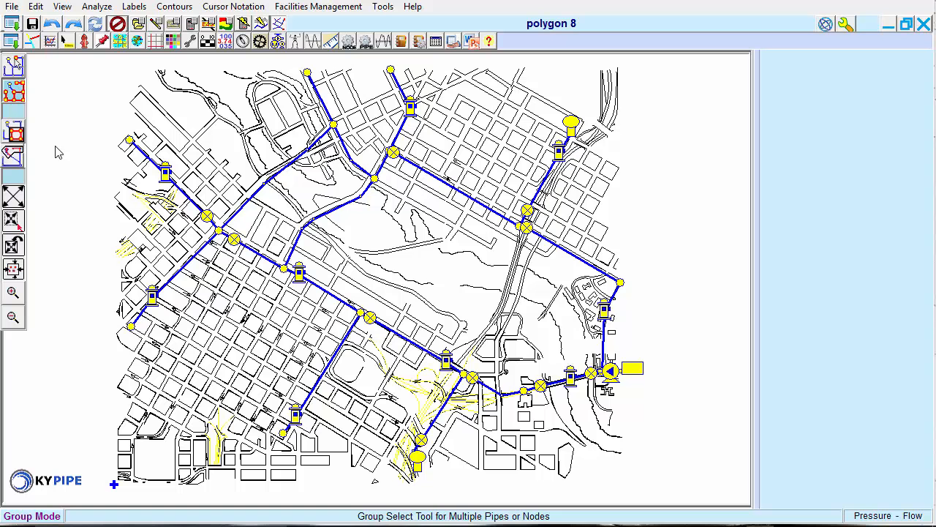
{"action": "left_click", "coordinate": [188, 271]}
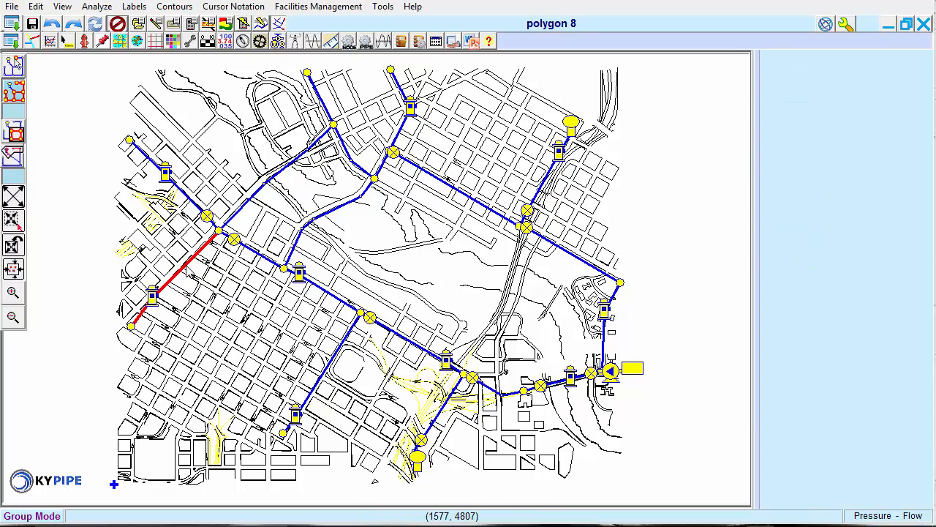
{"action": "left_click", "coordinate": [193, 209]}
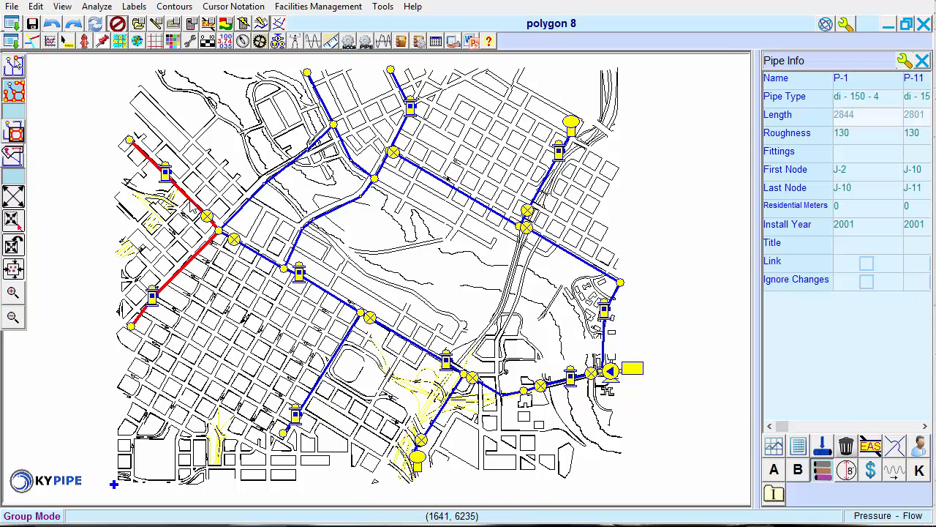
{"action": "left_click", "coordinate": [251, 201]}
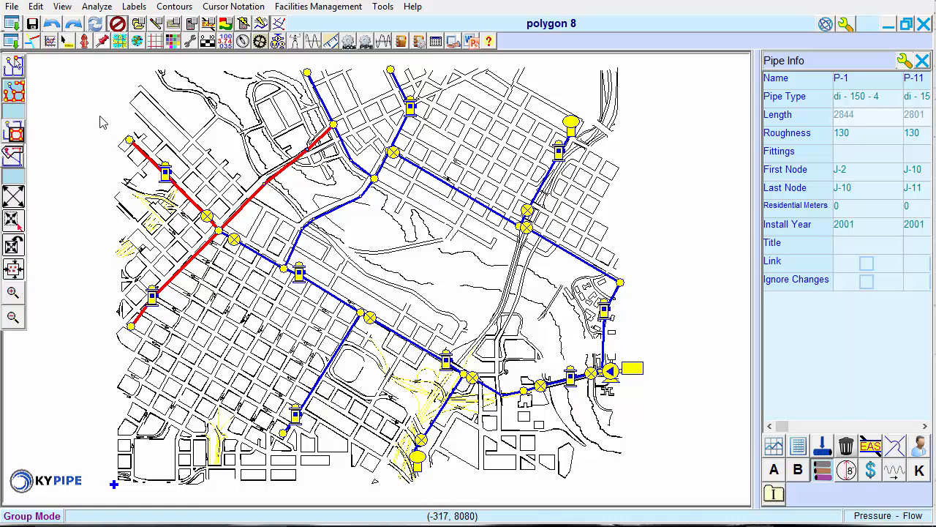
{"action": "left_click", "coordinate": [117, 23]}
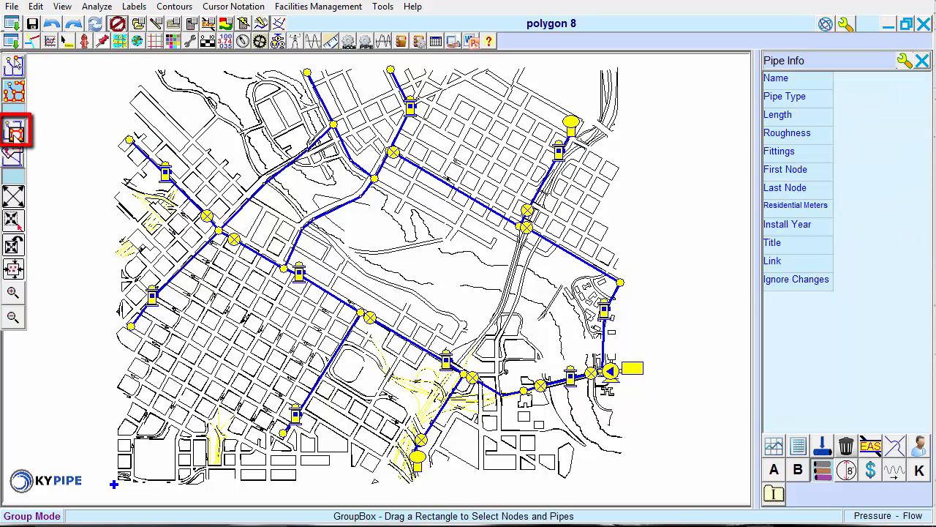
Box-select the nodes and pipes on the map's west side around junction J-10, and clear the selection.
{"action": "left_click", "coordinate": [16, 133]}
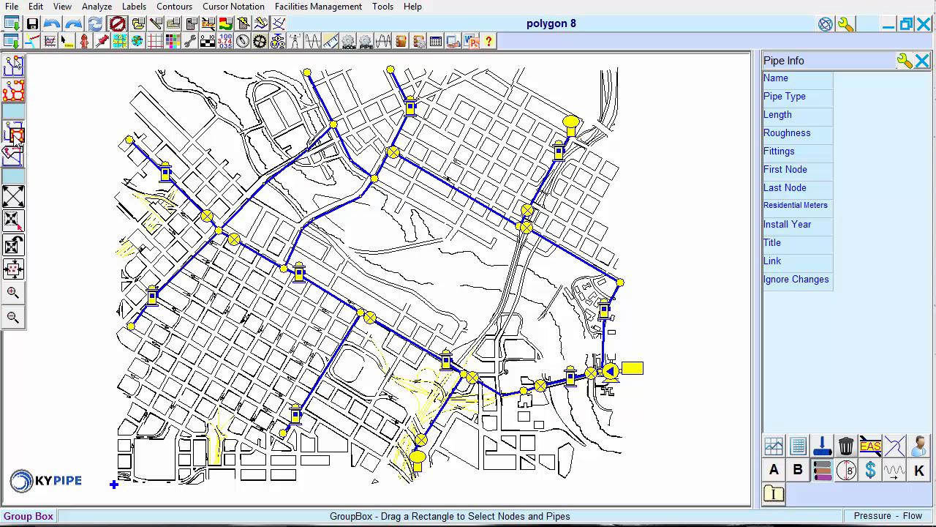
{"action": "left_click_drag", "start_coordinate": [52, 117], "coordinate": [249, 341]}
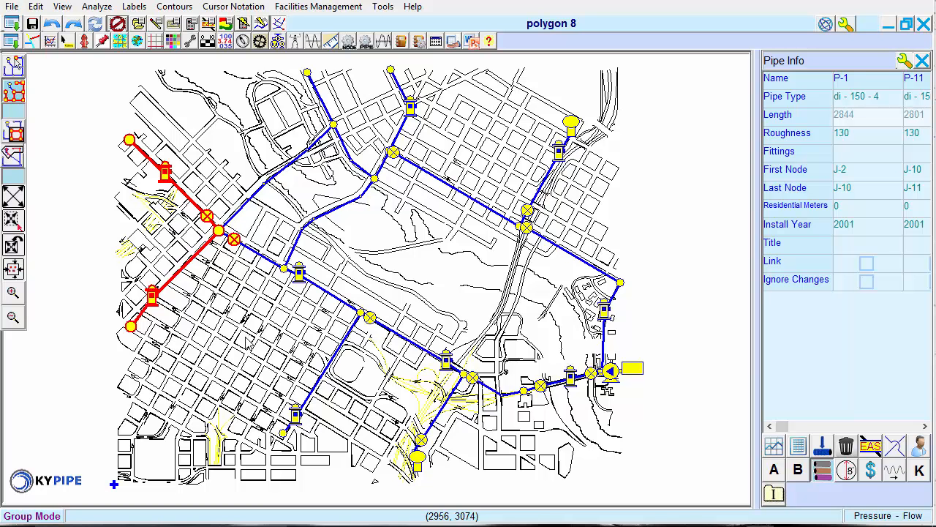
{"action": "left_click", "coordinate": [118, 24]}
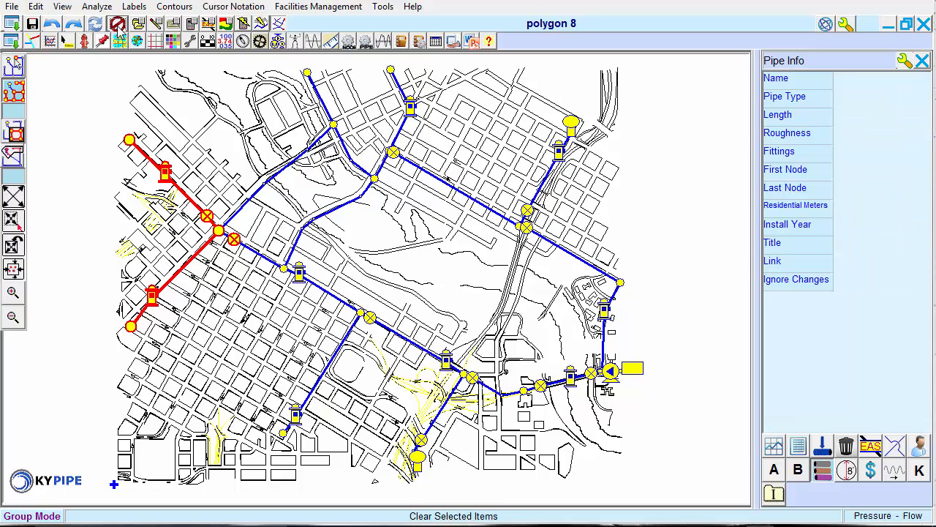
Select the nodes and pipes in the map's northwest area by enclosing them in a polygon.
{"action": "left_click", "coordinate": [13, 155]}
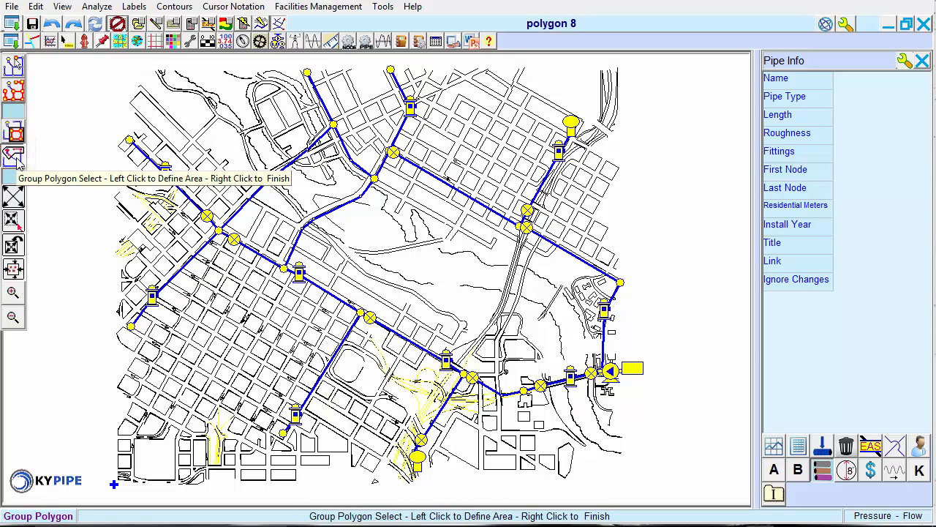
{"action": "left_click", "coordinate": [74, 143]}
{"action": "left_click", "coordinate": [63, 297]}
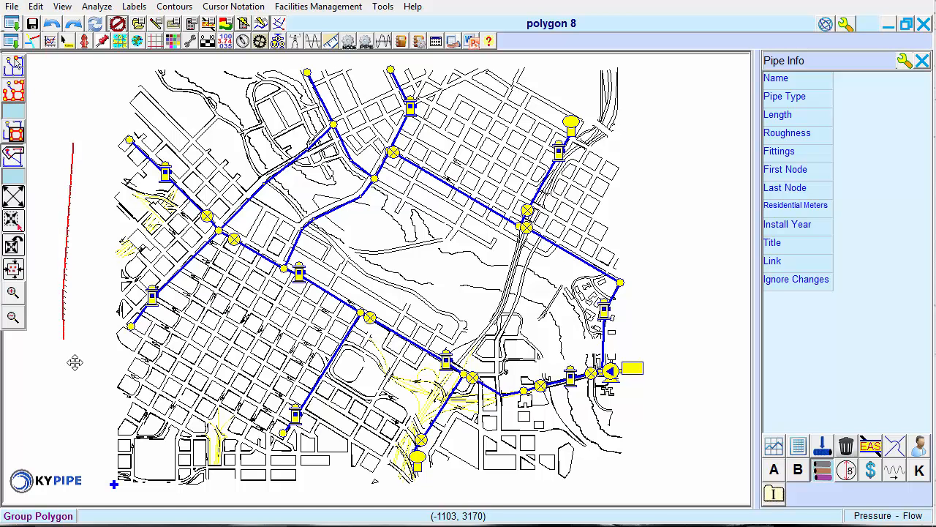
{"action": "left_click", "coordinate": [101, 403]}
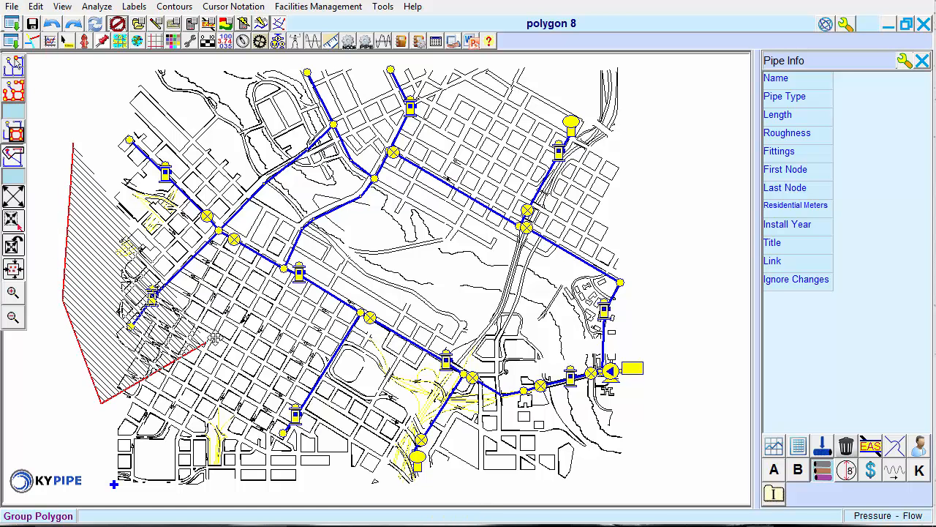
{"action": "left_click", "coordinate": [285, 214]}
{"action": "left_click", "coordinate": [363, 138]}
{"action": "left_click", "coordinate": [352, 86]}
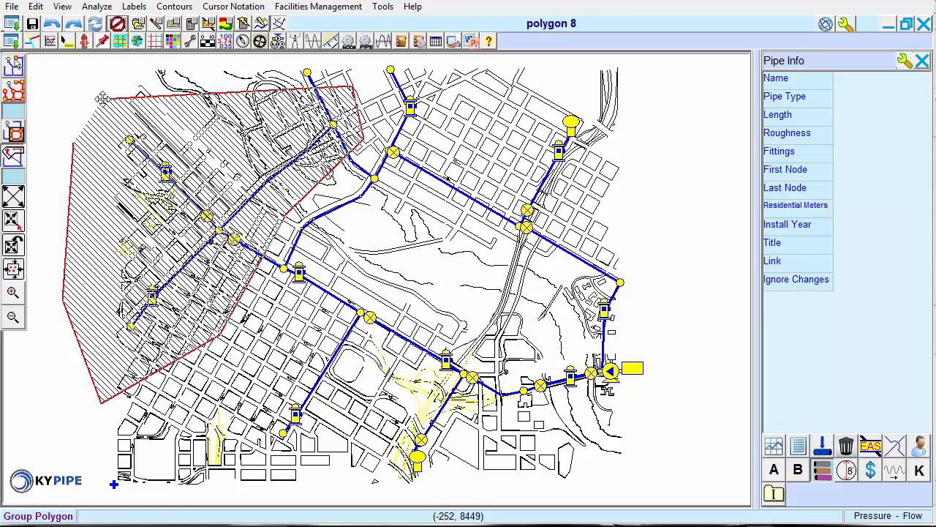
{"action": "left_click", "coordinate": [103, 99]}
{"action": "right_click", "coordinate": [63, 162]}
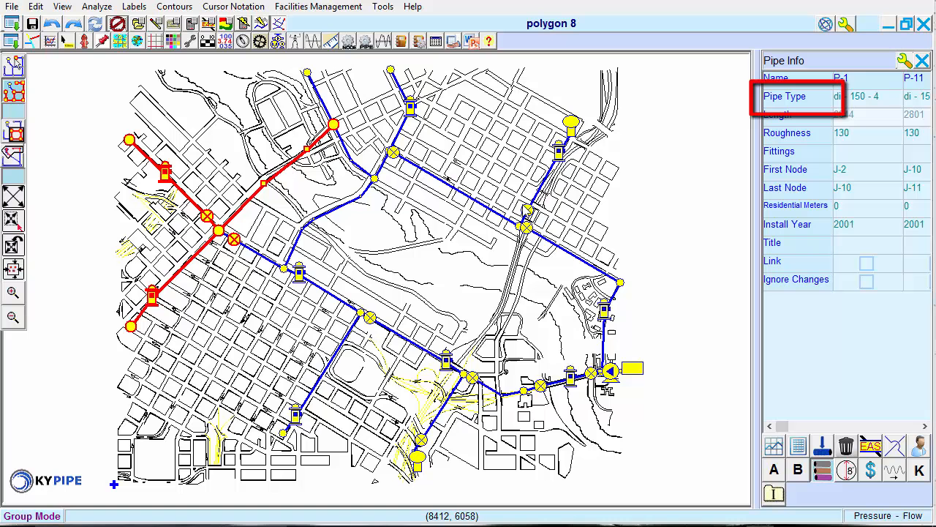
Add all pipes of type di - 150 - 10 to the selected pipe group and review the grouped pipes' data.
{"action": "left_click", "coordinate": [777, 105]}
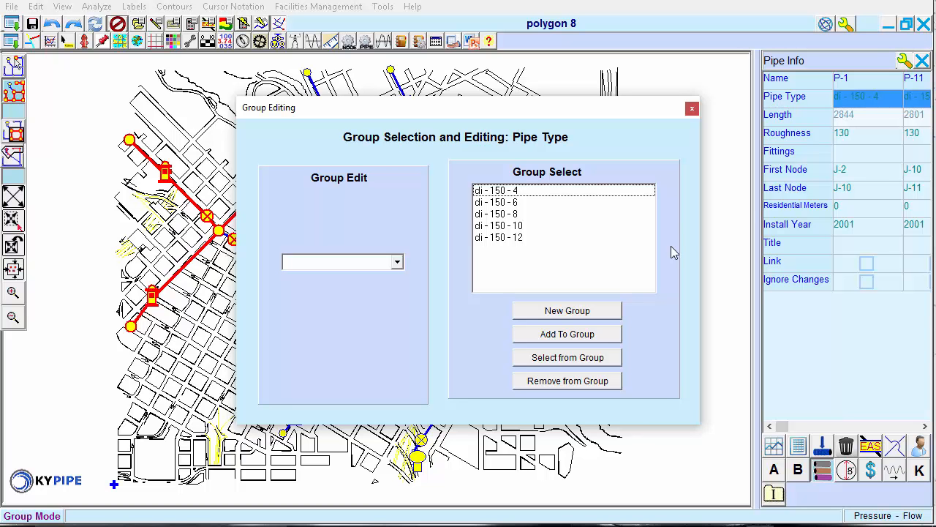
{"action": "left_click", "coordinate": [528, 227]}
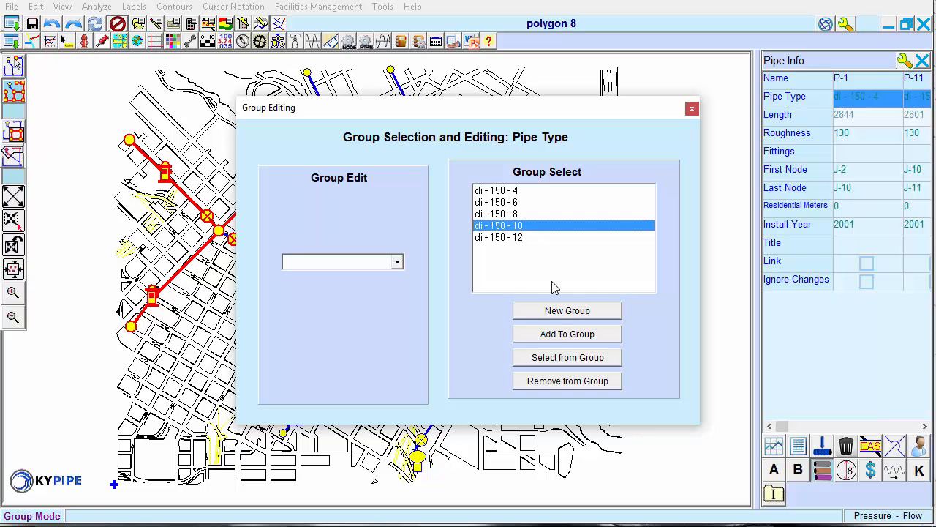
{"action": "left_click", "coordinate": [563, 335]}
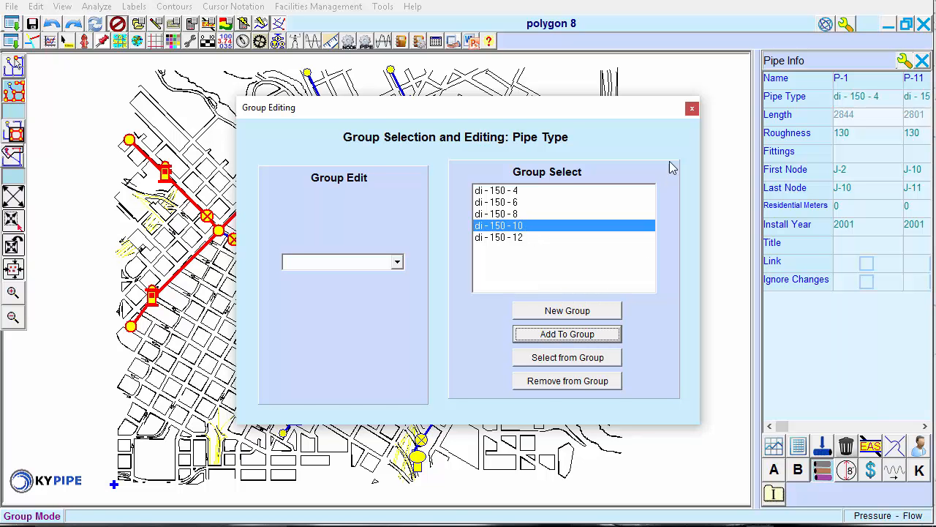
{"action": "left_click", "coordinate": [691, 111]}
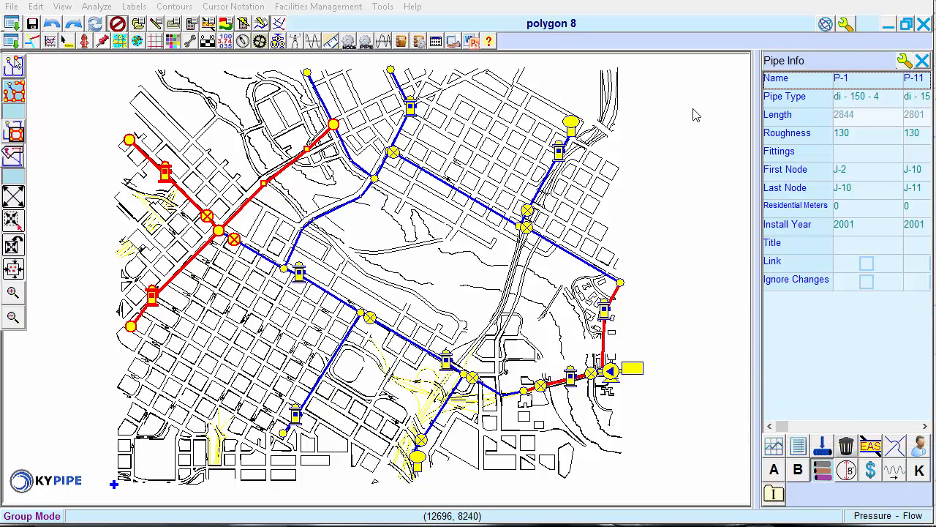
{"action": "left_click", "coordinate": [925, 426]}
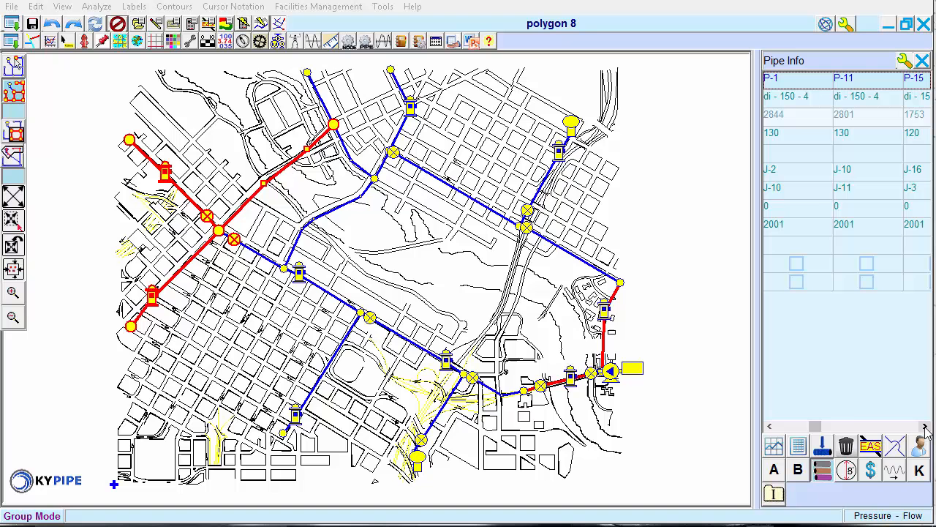
{"action": "left_click", "coordinate": [925, 427]}
{"action": "left_click", "coordinate": [925, 426]}
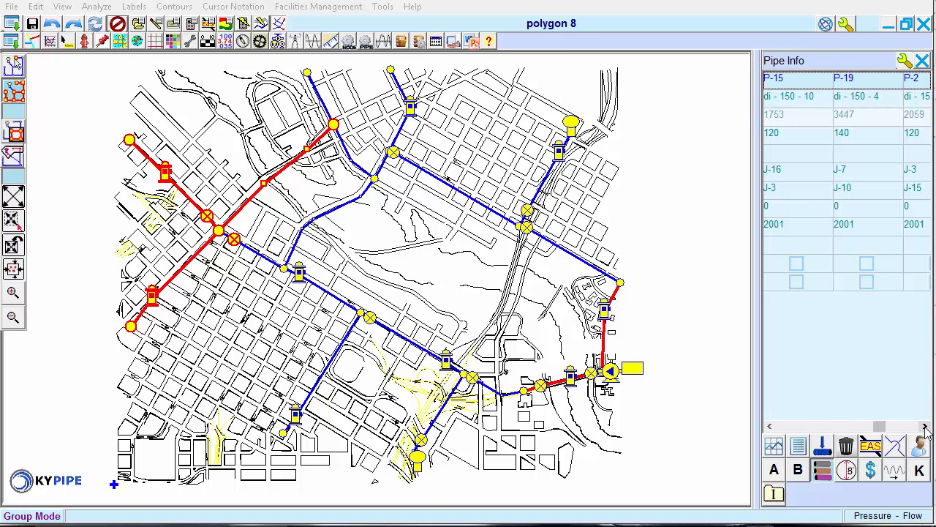
{"action": "left_click", "coordinate": [925, 427]}
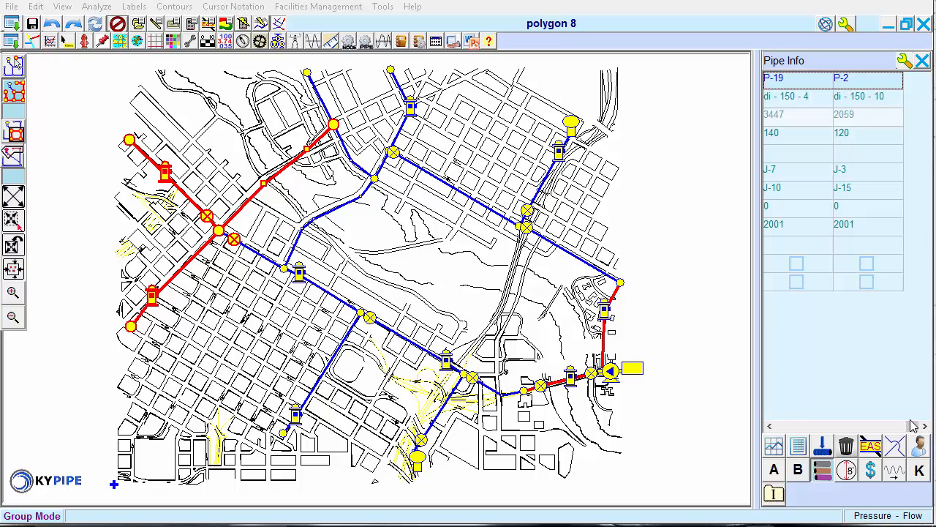
{"action": "left_click", "coordinate": [786, 428]}
{"action": "left_click", "coordinate": [787, 430]}
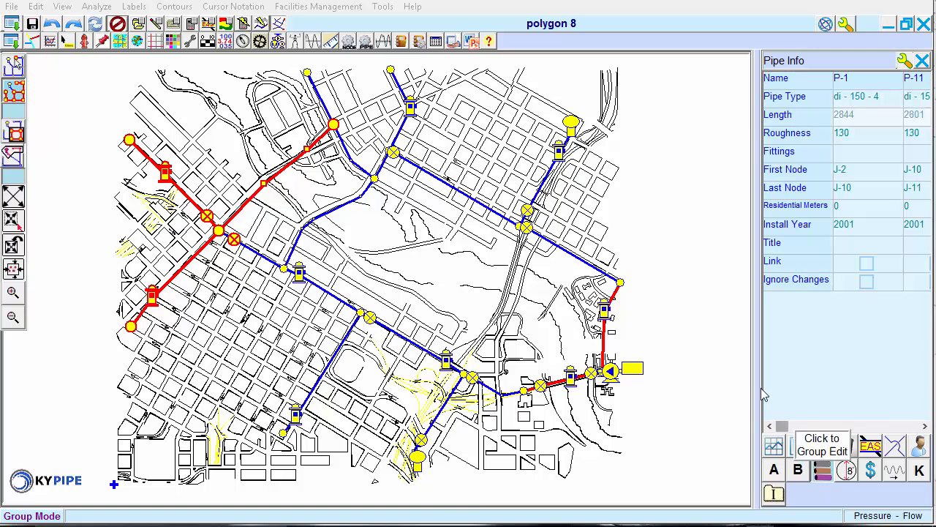
Remove all pipes of type di - 150 - 10 from the selected pipe group.
{"action": "left_click", "coordinate": [784, 103]}
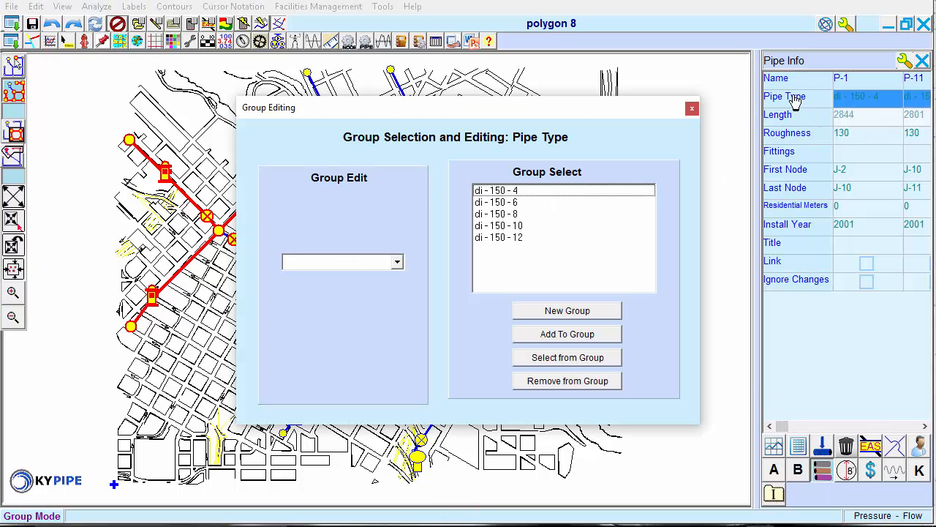
{"action": "left_click", "coordinate": [523, 226]}
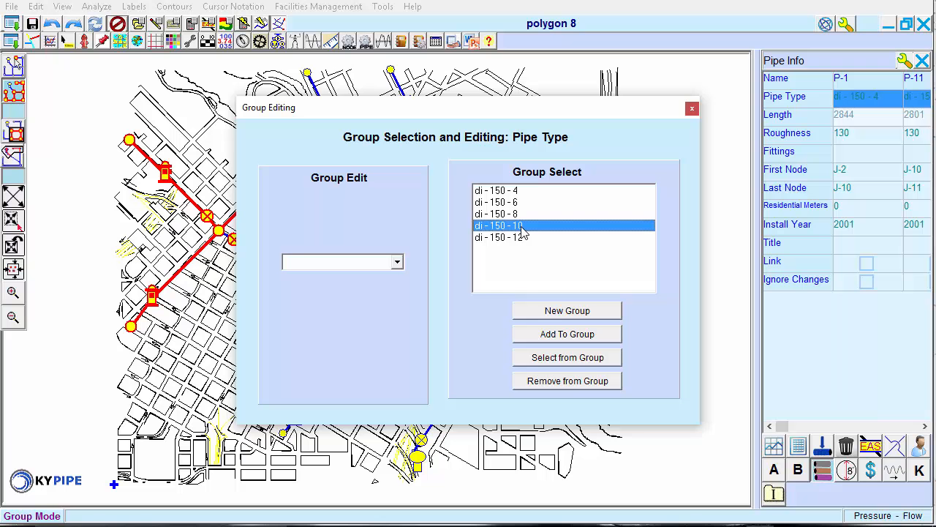
{"action": "left_click", "coordinate": [572, 381]}
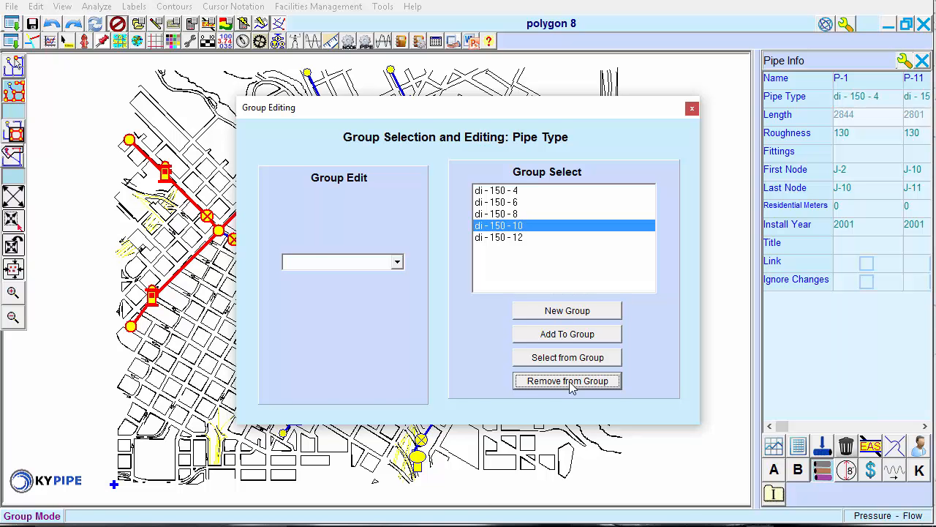
{"action": "left_click", "coordinate": [691, 110]}
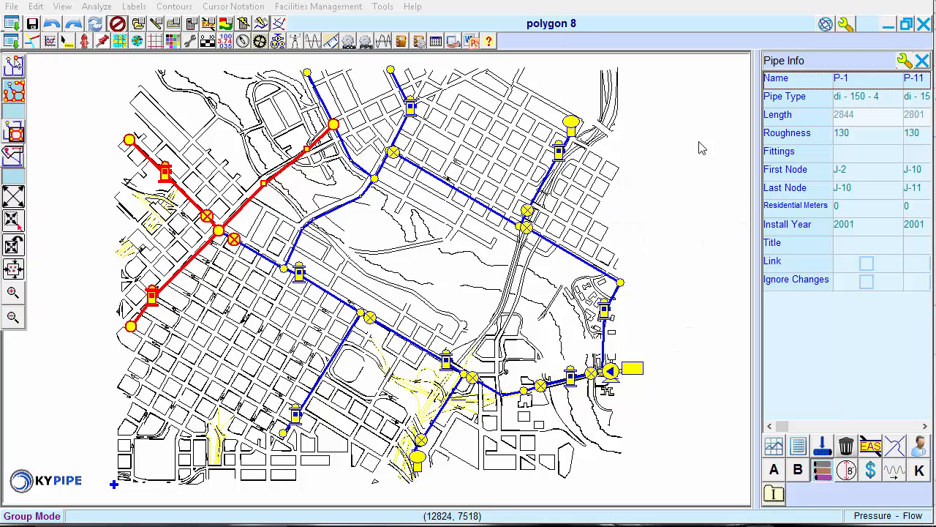
Set the pipe type of the grouped pipes to di - 150 - 4, review their data, and clear the selection.
{"action": "left_click", "coordinate": [781, 107]}
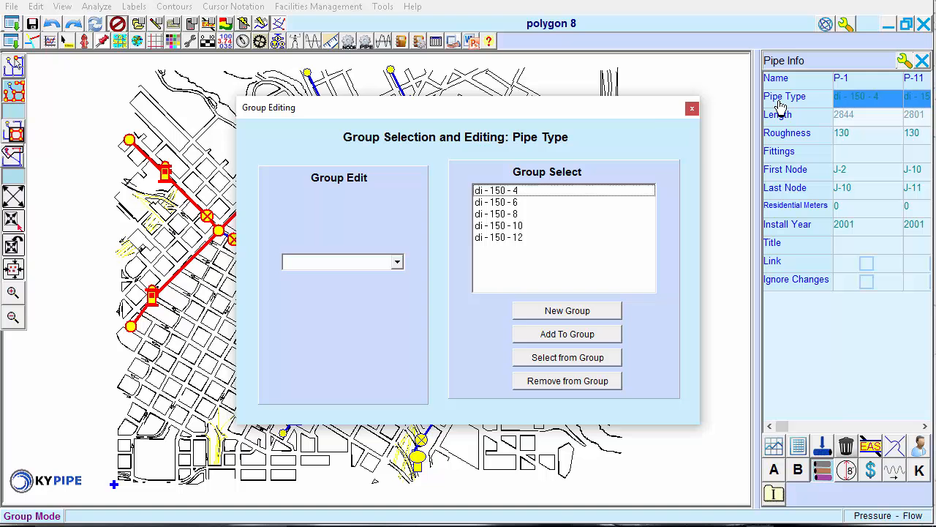
{"action": "left_click", "coordinate": [396, 263]}
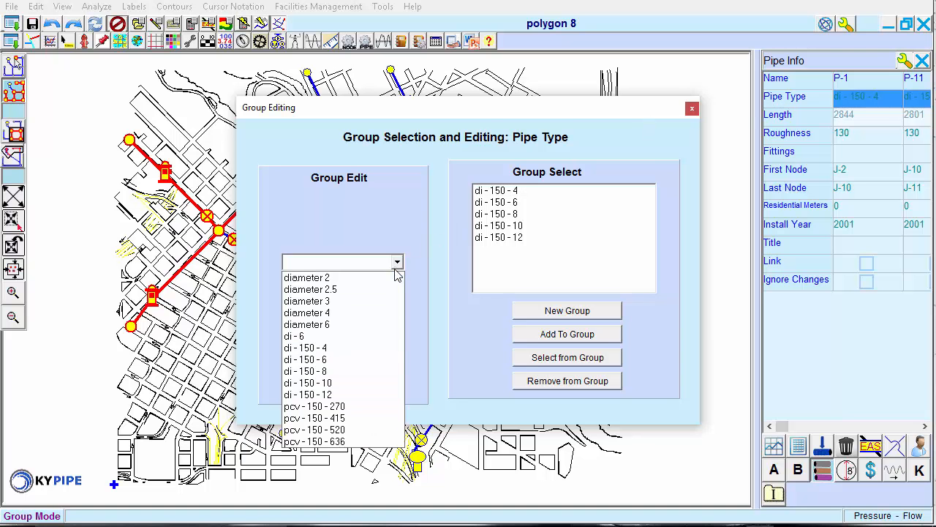
{"action": "left_click", "coordinate": [360, 348]}
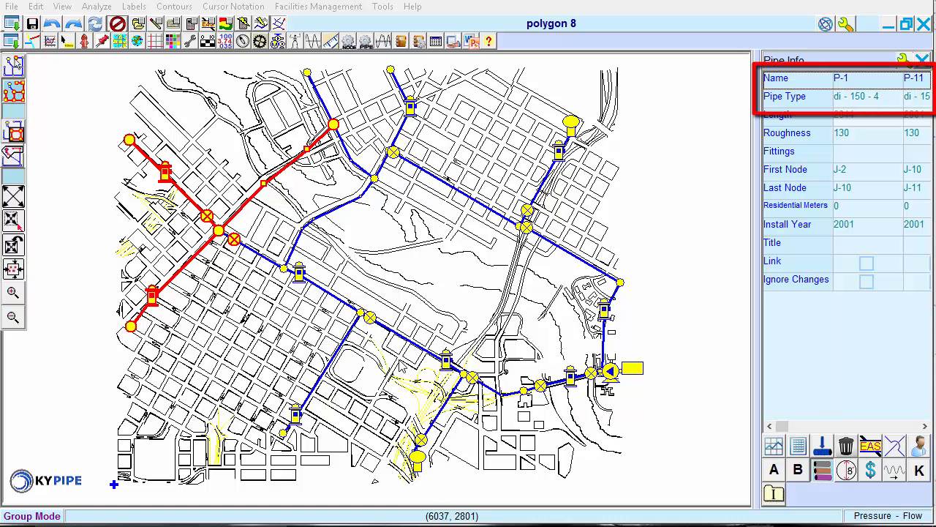
{"action": "left_click", "coordinate": [925, 426]}
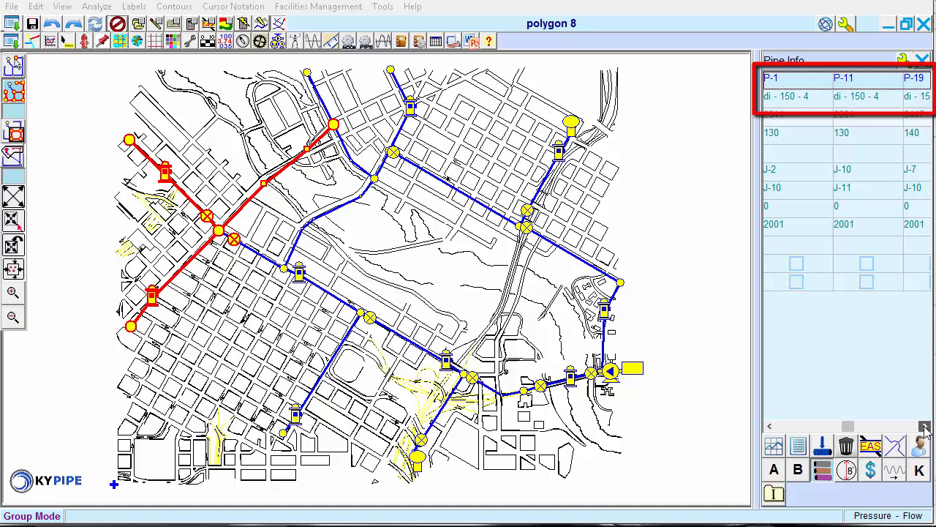
{"action": "left_click", "coordinate": [925, 426]}
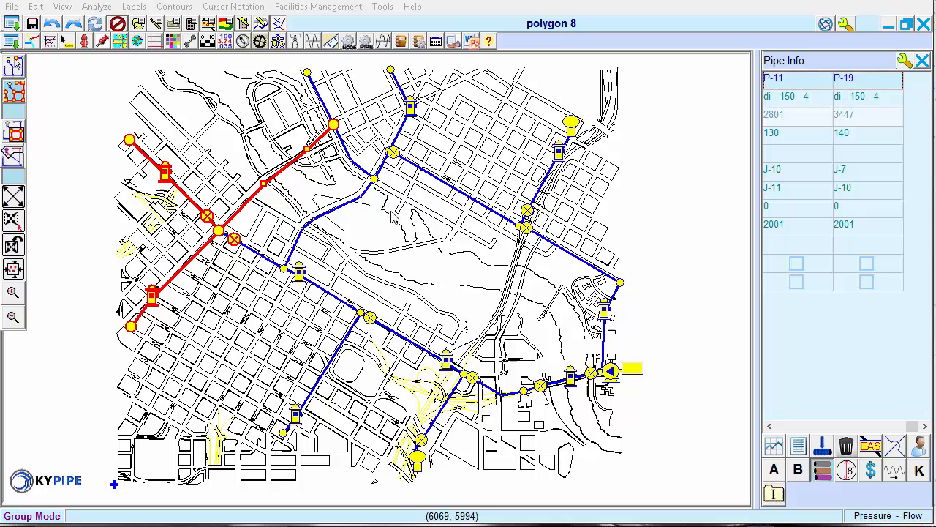
{"action": "left_click", "coordinate": [118, 24]}
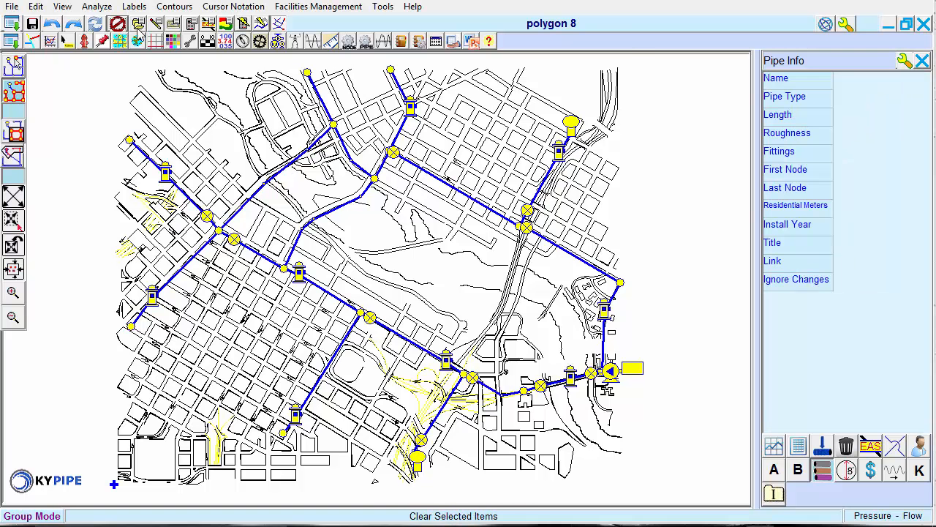
Select all nodes in the pipe network for group editing.
{"action": "left_click", "coordinate": [156, 27]}
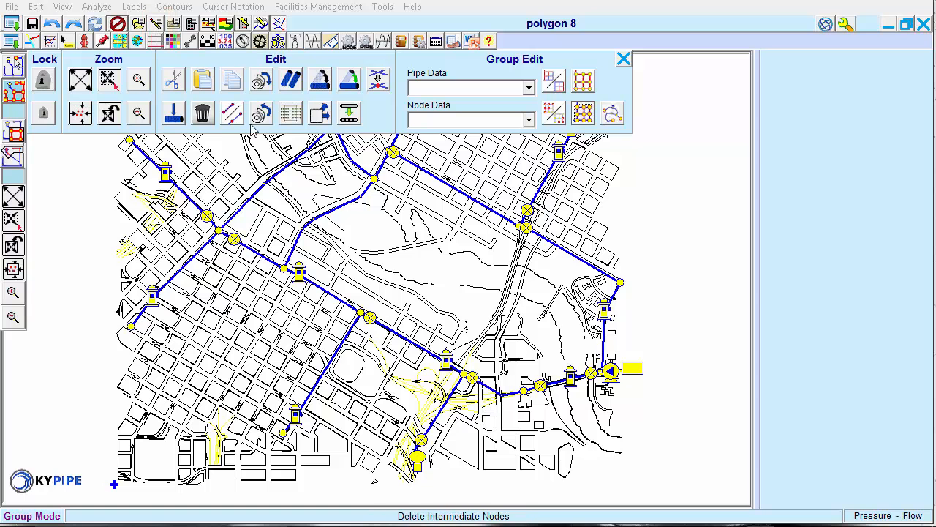
{"action": "left_click", "coordinate": [583, 120]}
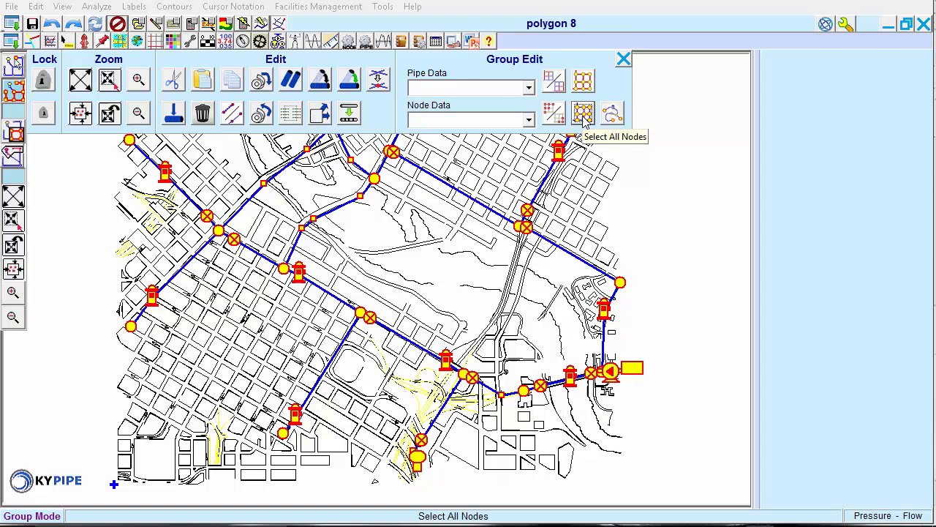
{"action": "left_click", "coordinate": [623, 58]}
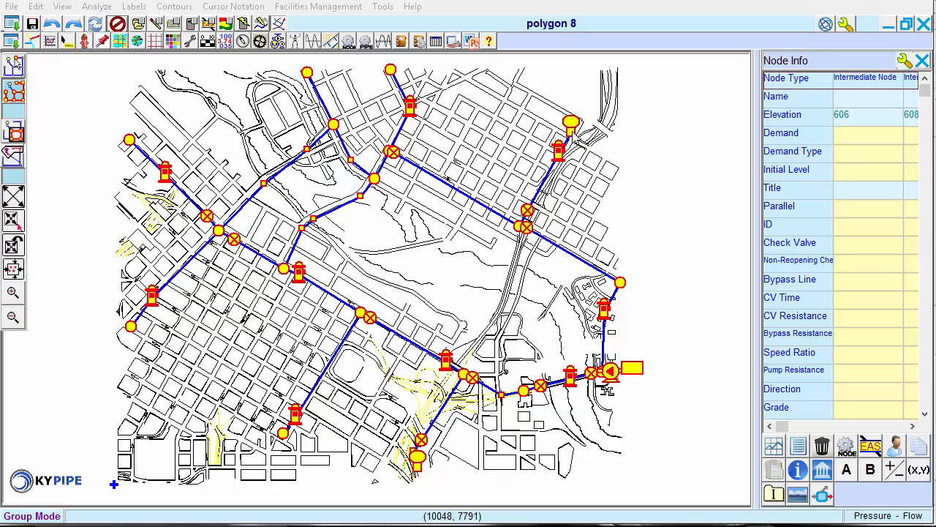
Remove the Hydrant, Pump - Table, Reservoir (Grade) and Tank (Surge) node types from the selected group, and clear the selection.
{"action": "left_click", "coordinate": [796, 89]}
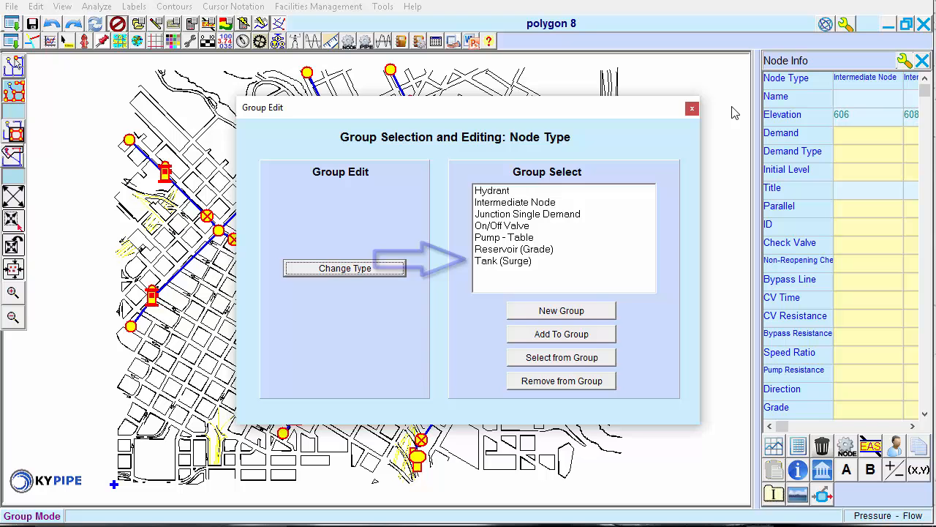
{"action": "left_click", "coordinate": [492, 192]}
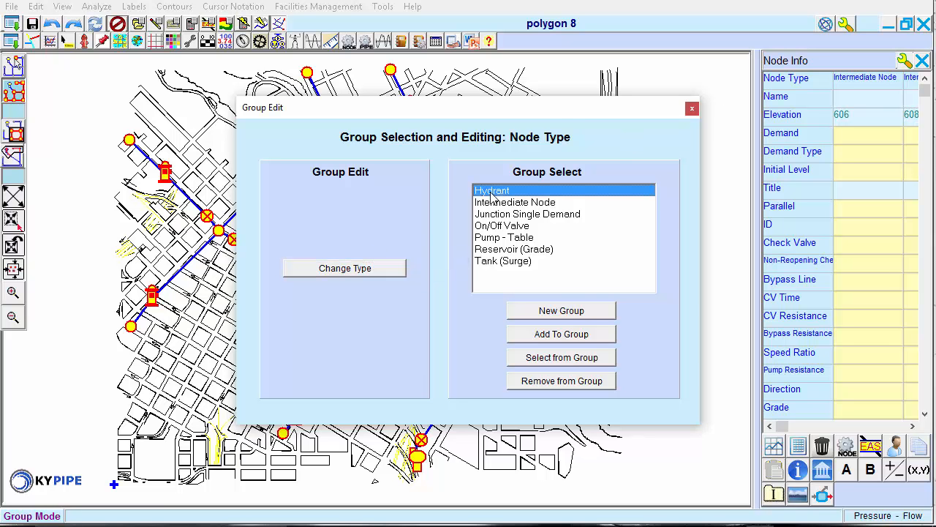
{"action": "left_click", "coordinate": [504, 239], "text": "ctrl"}
{"action": "left_click", "coordinate": [503, 251], "text": "ctrl"}
{"action": "left_click", "coordinate": [502, 261], "text": "ctrl"}
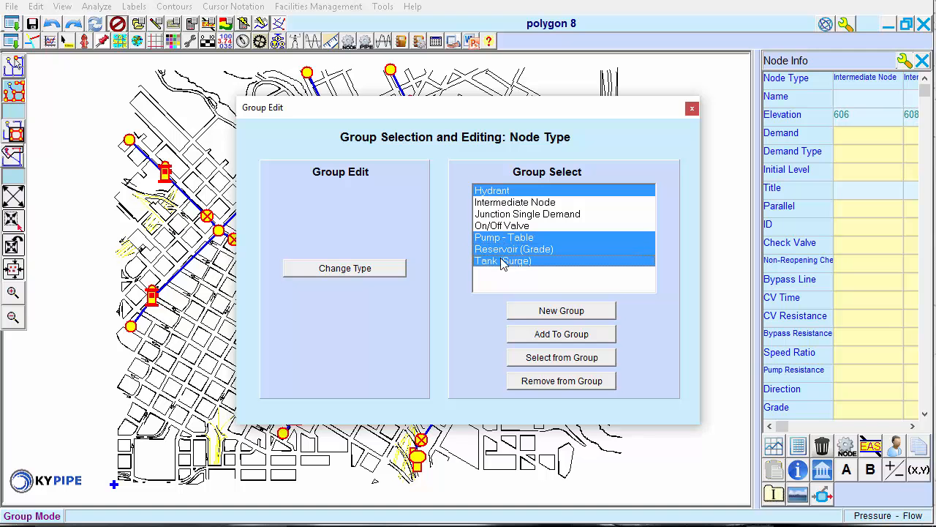
{"action": "left_click", "coordinate": [561, 383]}
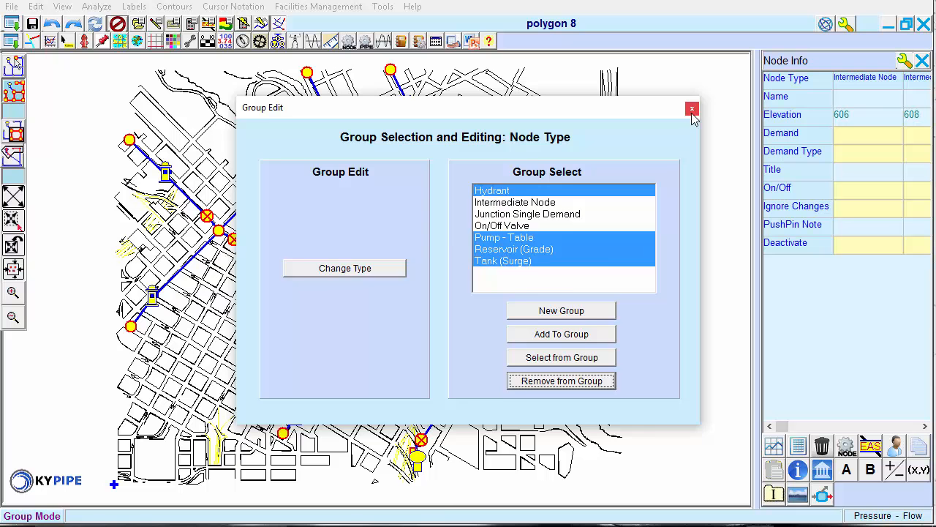
{"action": "left_click", "coordinate": [692, 109]}
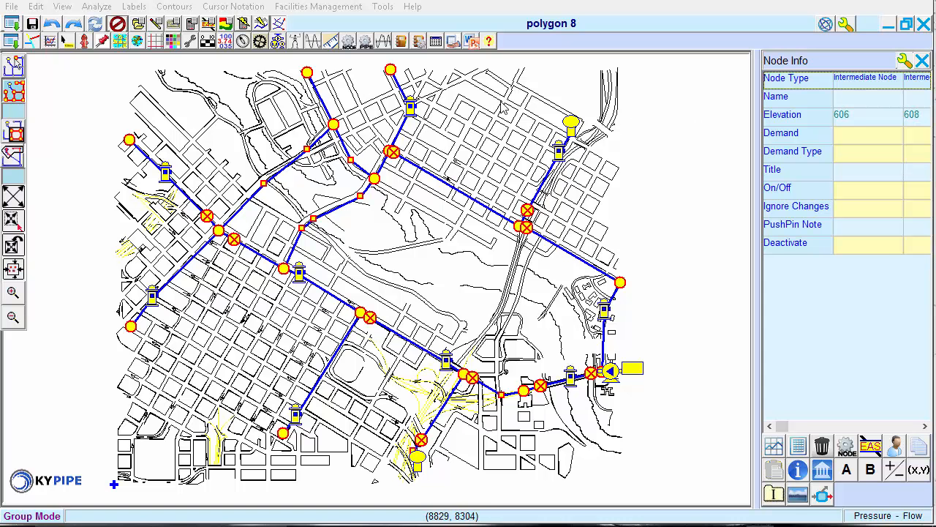
{"action": "left_click", "coordinate": [124, 28]}
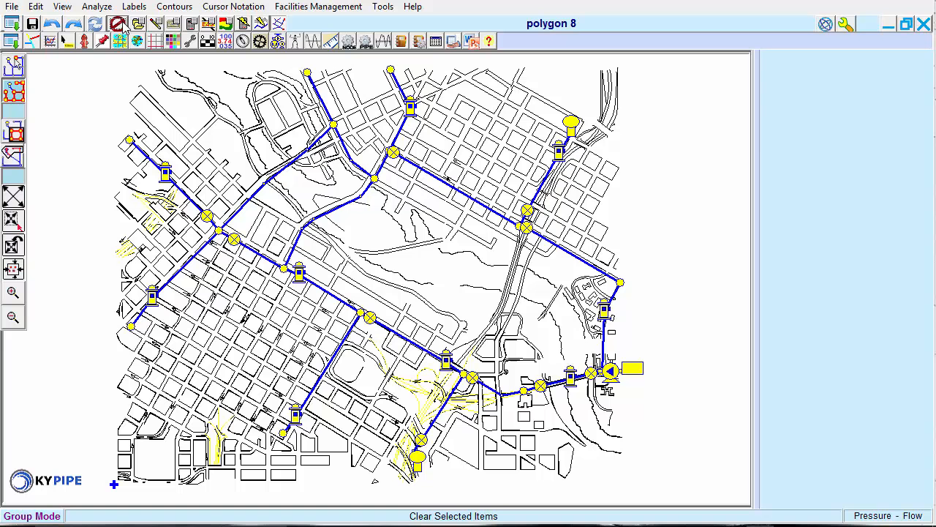
Starting from junction J-4, create a new group of all Intermediate Node, Junction Single Demand and On/Off Valve nodes.
{"action": "left_click", "coordinate": [374, 179]}
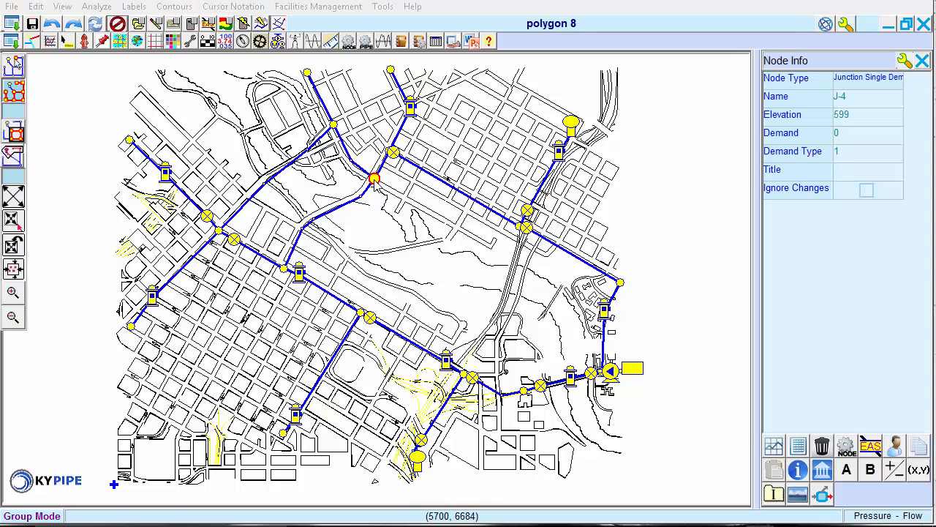
{"action": "left_click", "coordinate": [796, 85]}
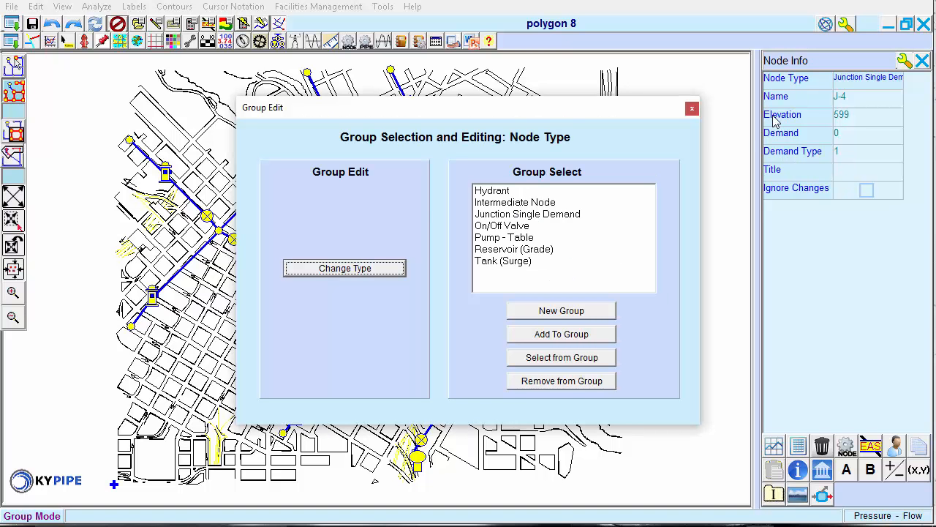
{"action": "left_click", "coordinate": [545, 204]}
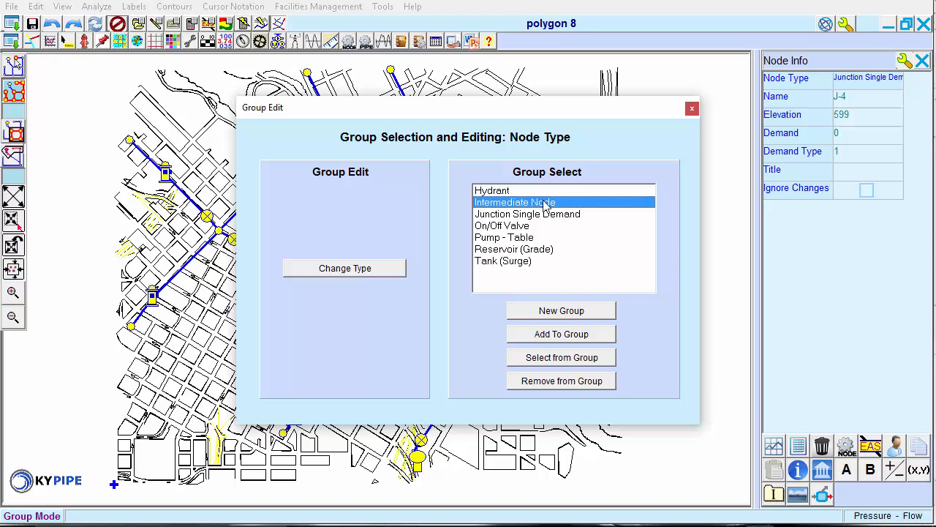
{"action": "left_click", "coordinate": [544, 216]}
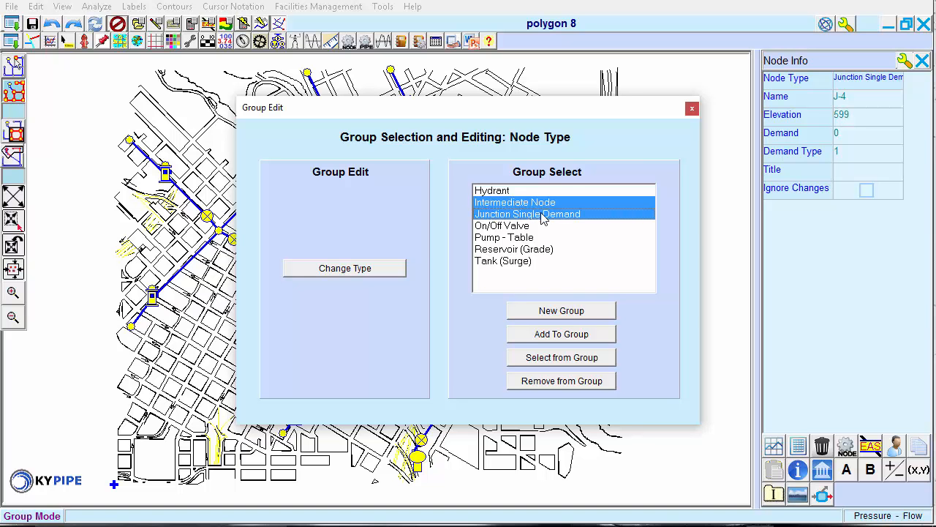
{"action": "left_click", "coordinate": [522, 227]}
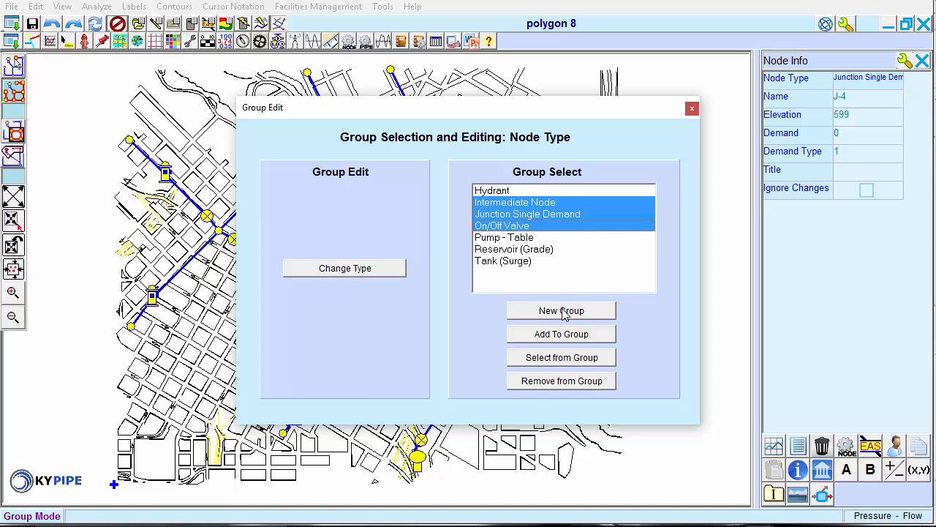
{"action": "left_click", "coordinate": [564, 311]}
{"action": "left_click", "coordinate": [692, 108]}
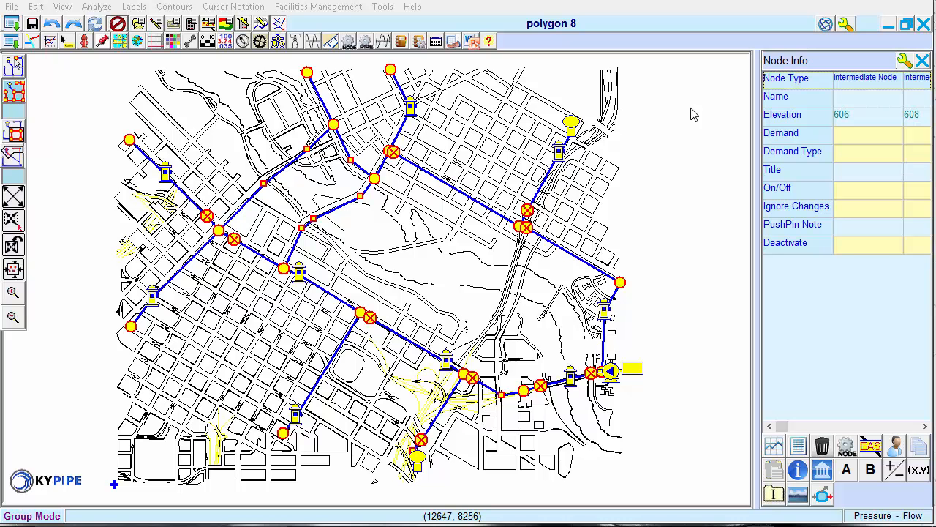
Apply a group edit that adds -3 to the elevation of all selected nodes.
{"action": "left_click", "coordinate": [781, 123]}
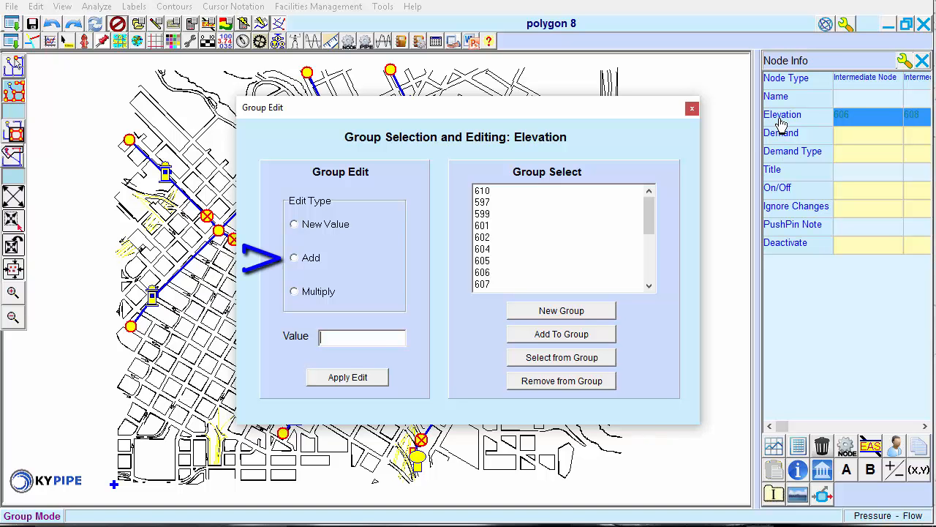
{"action": "left_click", "coordinate": [297, 259]}
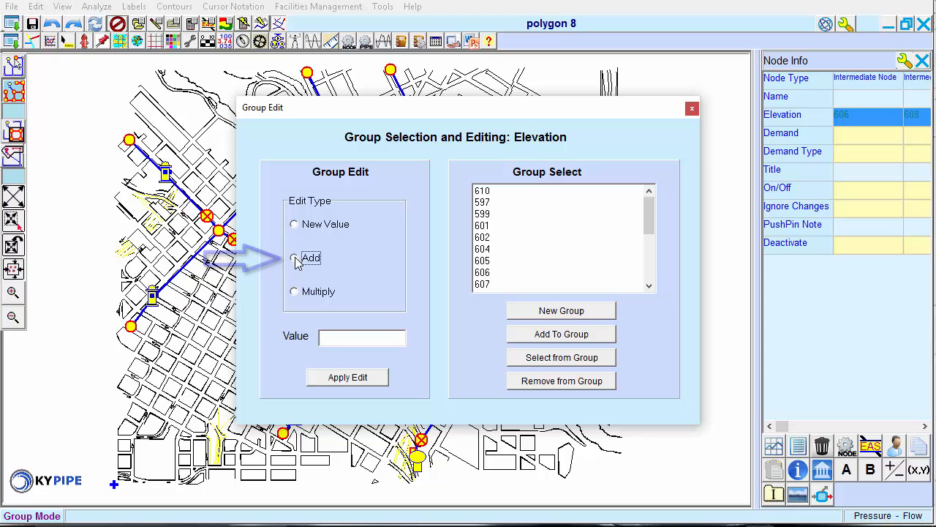
{"action": "left_click", "coordinate": [338, 340]}
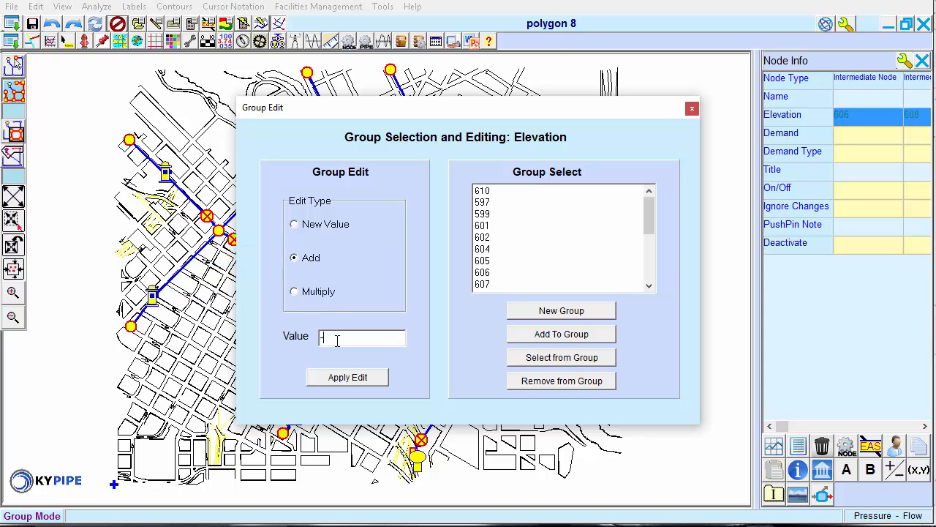
{"action": "type", "text": "-3"}
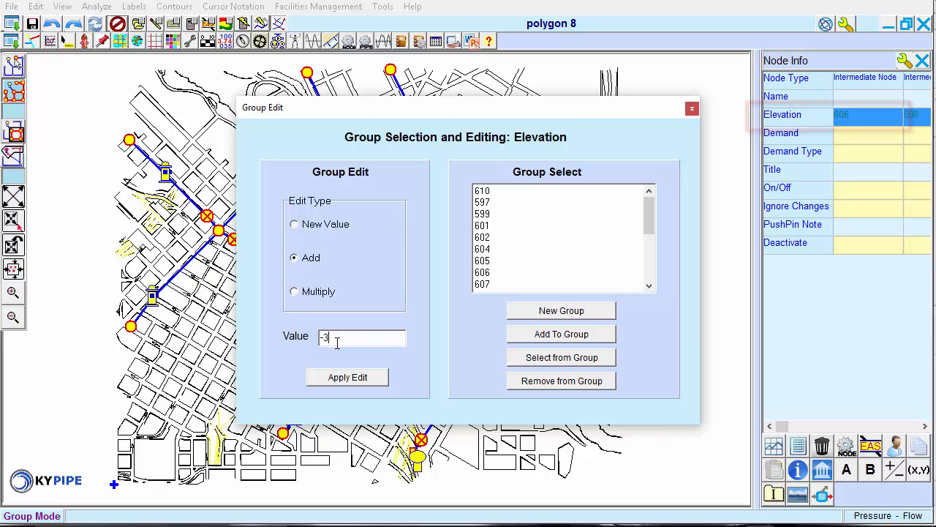
{"action": "left_click", "coordinate": [354, 379]}
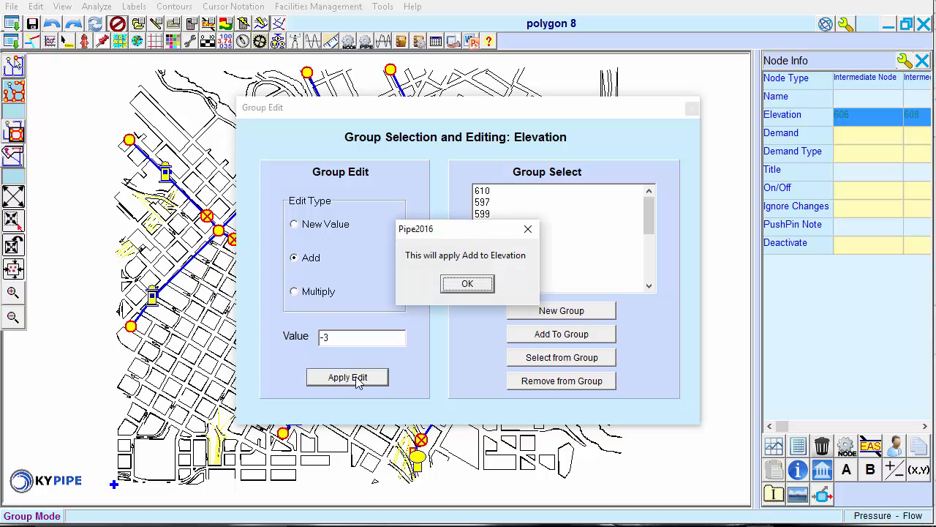
{"action": "left_click", "coordinate": [468, 285]}
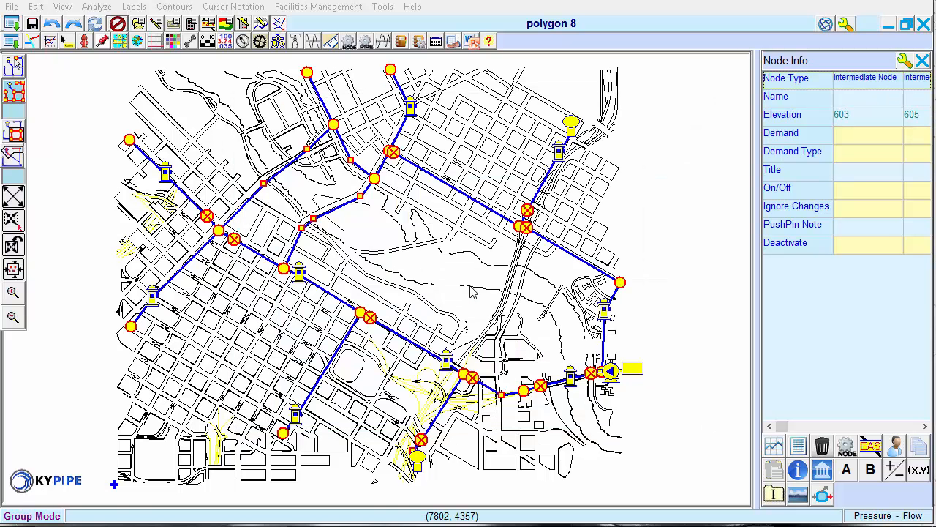